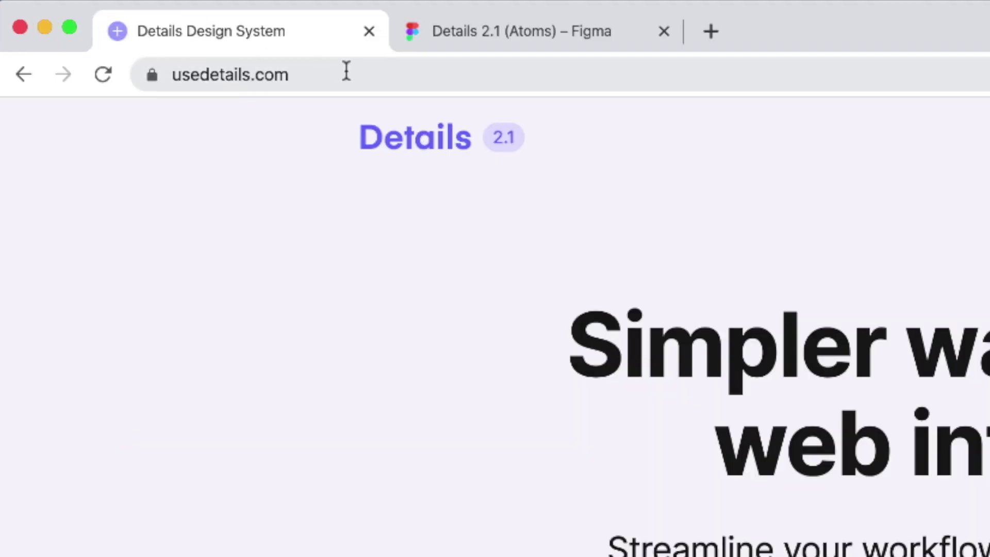
Step: Select the usedetails.com web address in the Details Design System browser tab
left_click(170, 38)
Step: Scroll the usedetails.com homepage down to the What's Inside section: Style Guide, Base Elements, Components, Page Layouts
key("Escape")
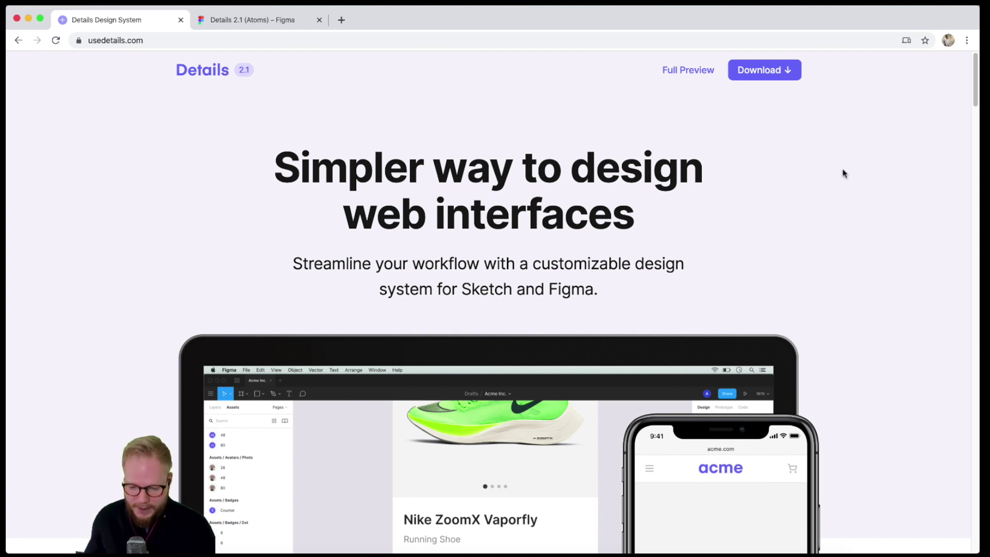
scroll(839, 161, "down", 8)
scroll(839, 164, "up", 2)
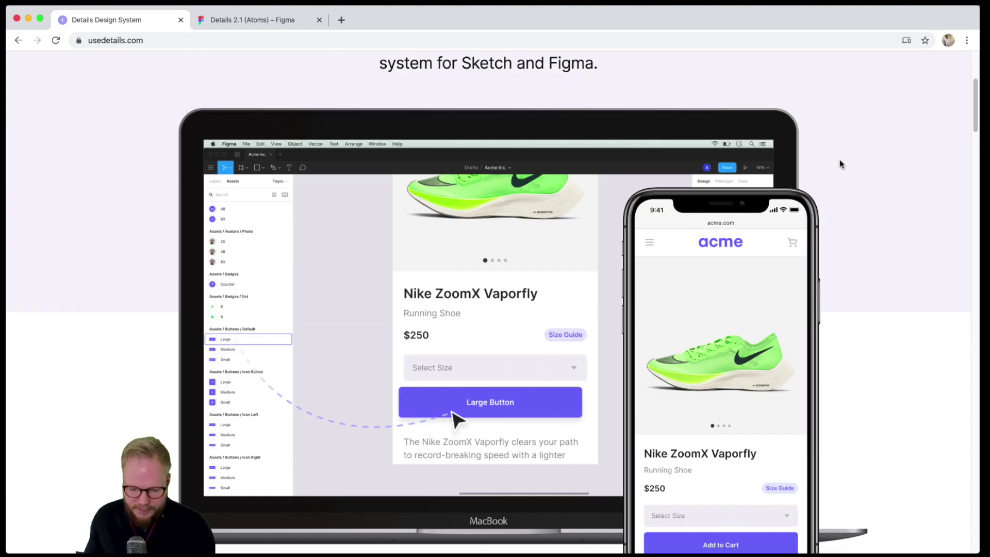
scroll(840, 164, "down", 10)
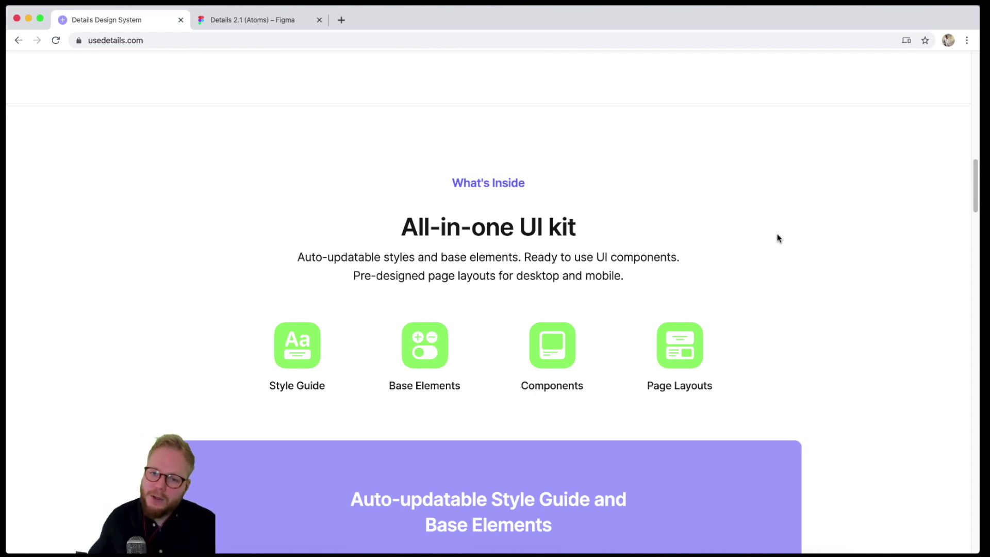
scroll(778, 237, "down", 5)
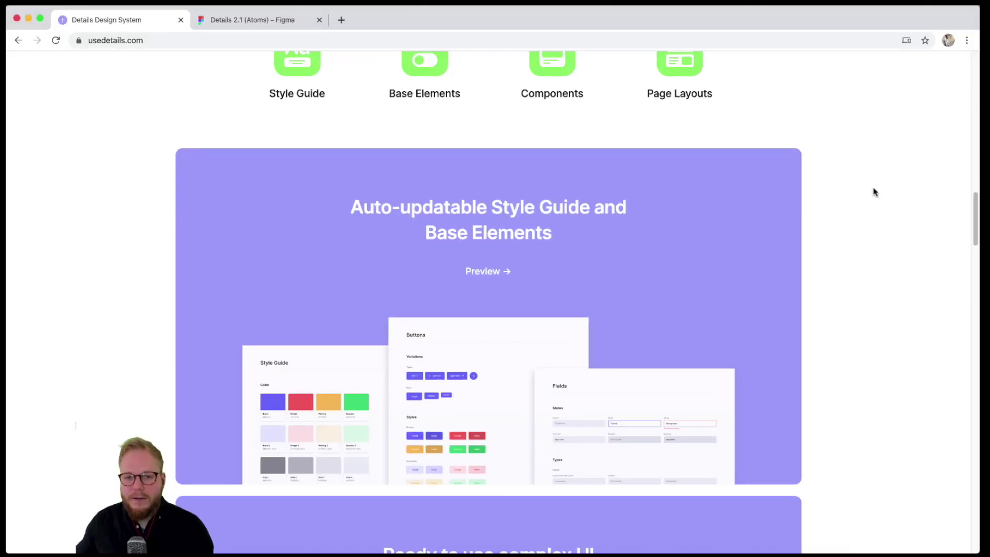
scroll(872, 191, "down", 8)
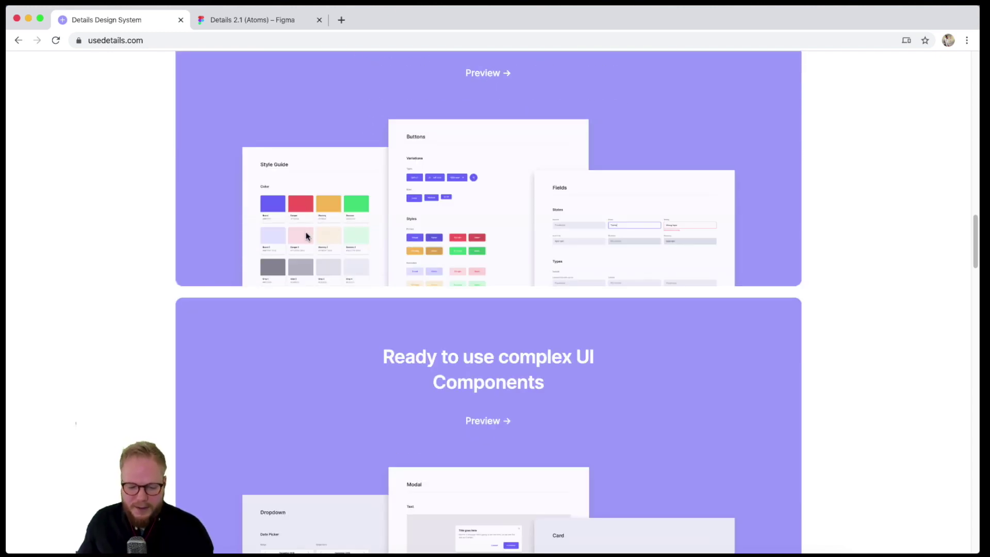
Step: Open the kit's Full Preview page and view the Atoms Figma embed full screen
left_click(487, 72)
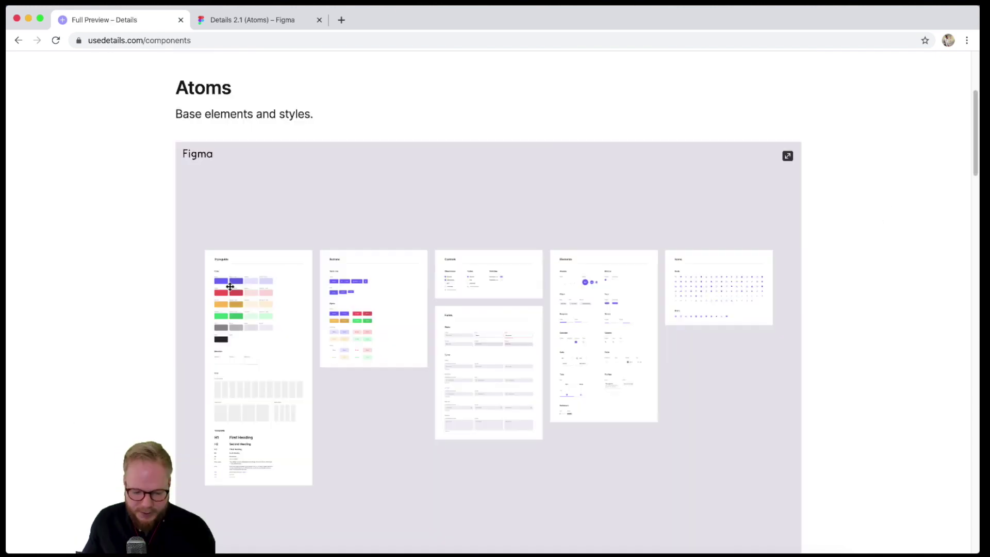
left_click(787, 155)
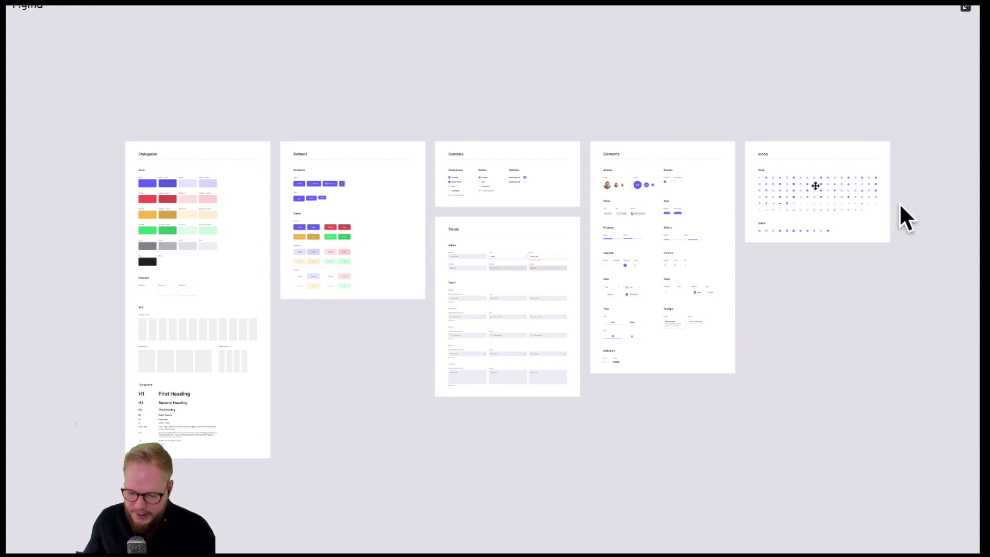
left_click(964, 7)
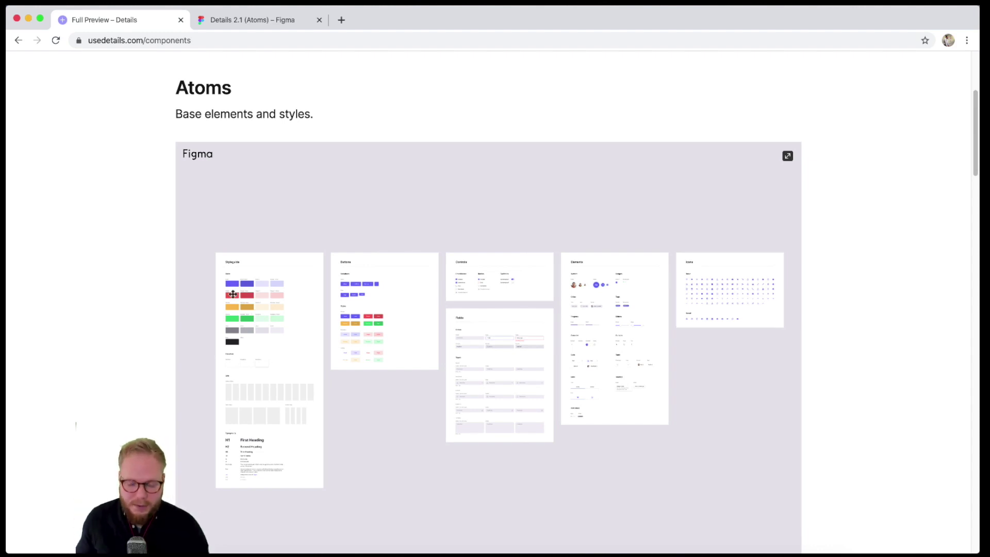
scroll(808, 345, "down", 15)
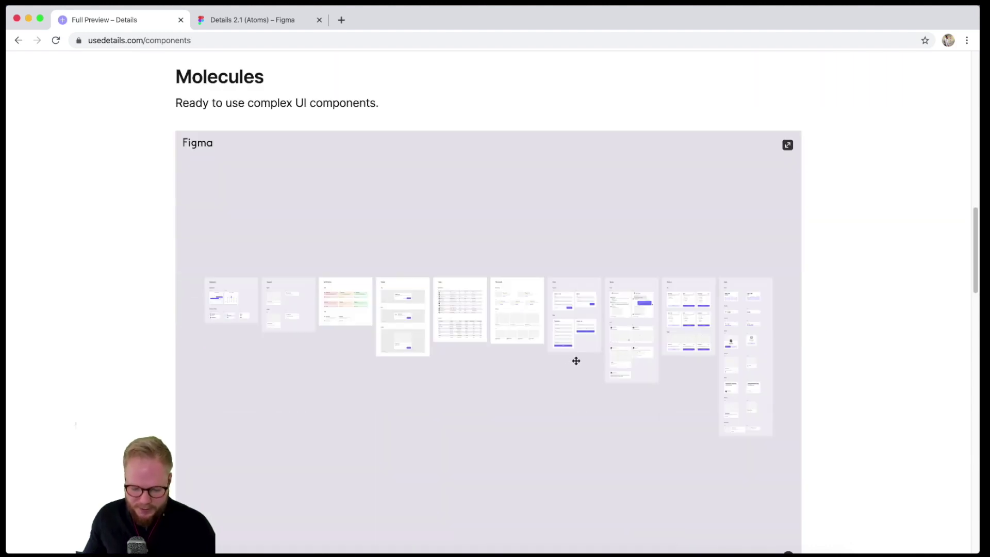
scroll(576, 360, "down", 3)
scroll(230, 165, "up", 2)
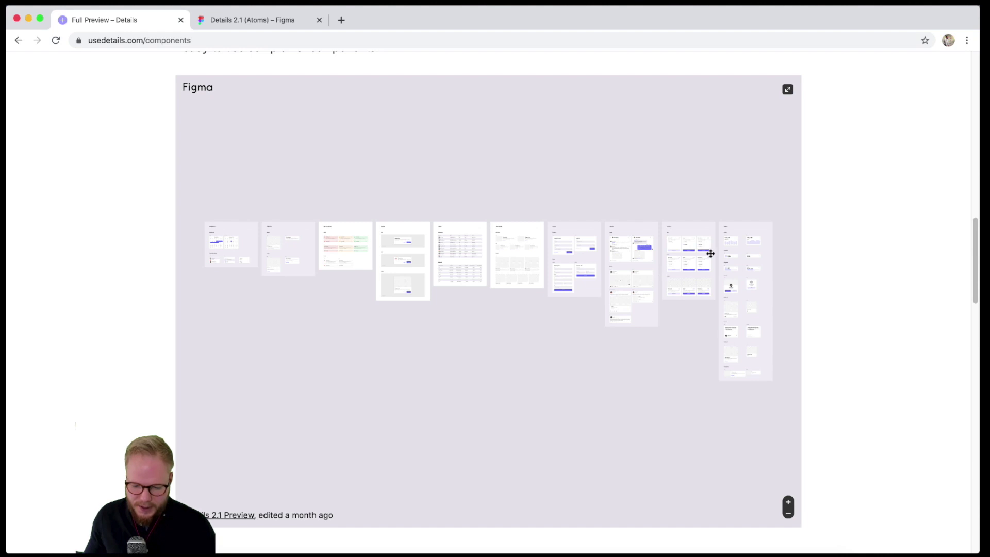
Step: View the Molecules embed full screen, then scroll through the Organisms preview and back up
left_click(787, 89)
scroll(514, 391, "left", 4)
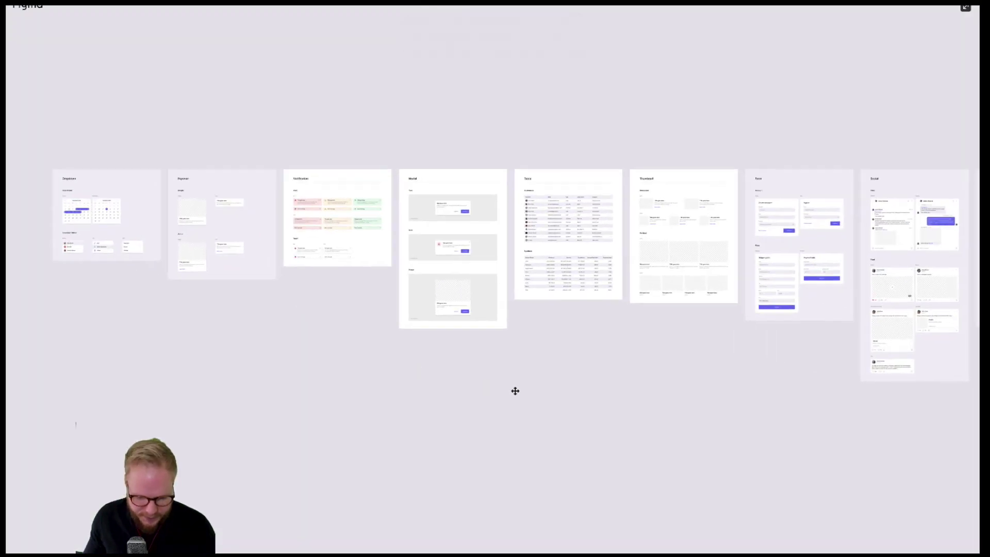
scroll(898, 237, "right", 6)
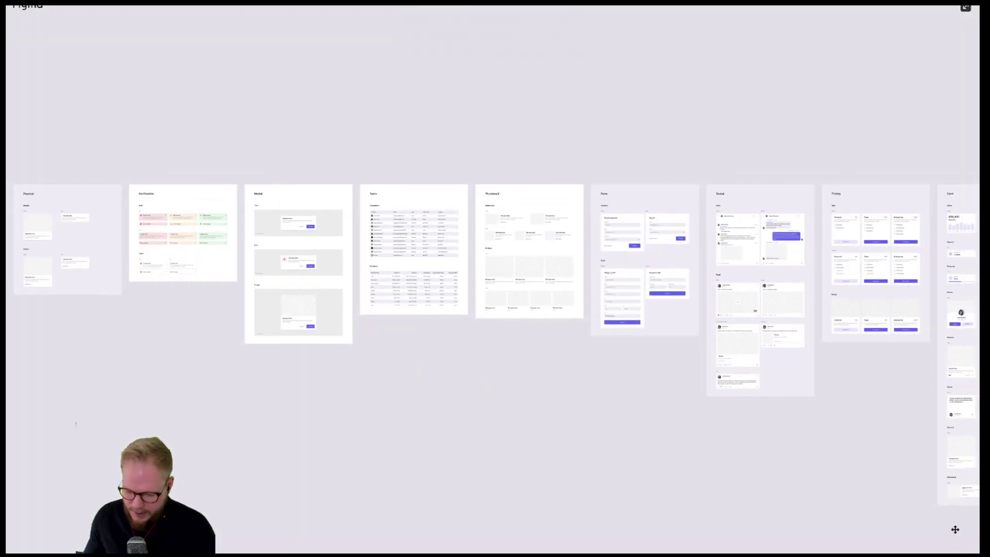
scroll(492, 297, "down", 2)
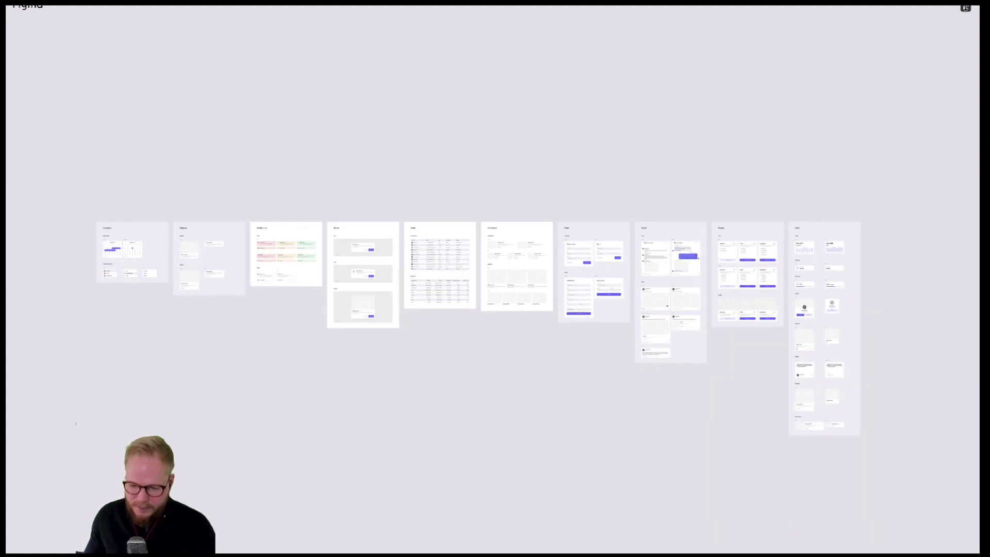
key("Escape")
scroll(868, 336, "down", 7)
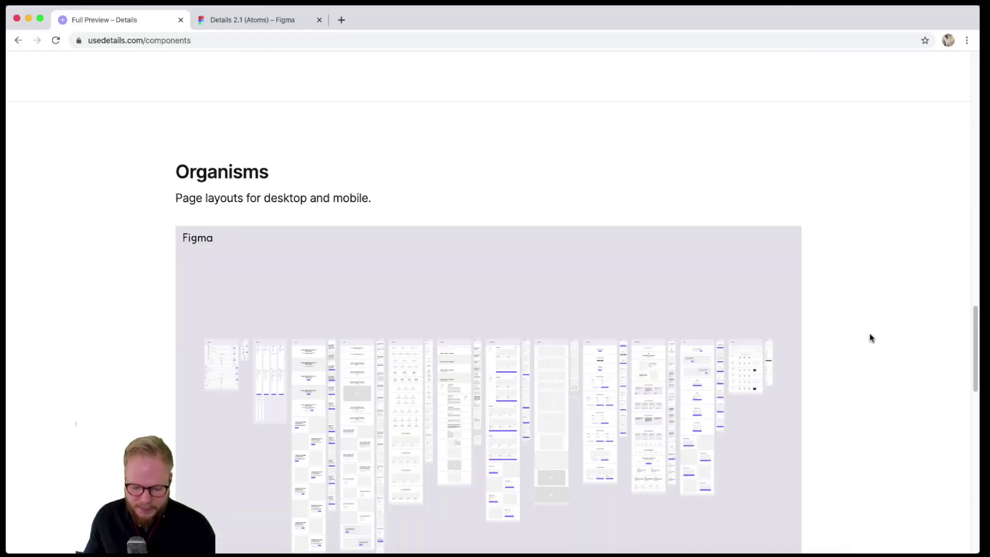
scroll(870, 337, "down", 3)
scroll(737, 296, "down", 5)
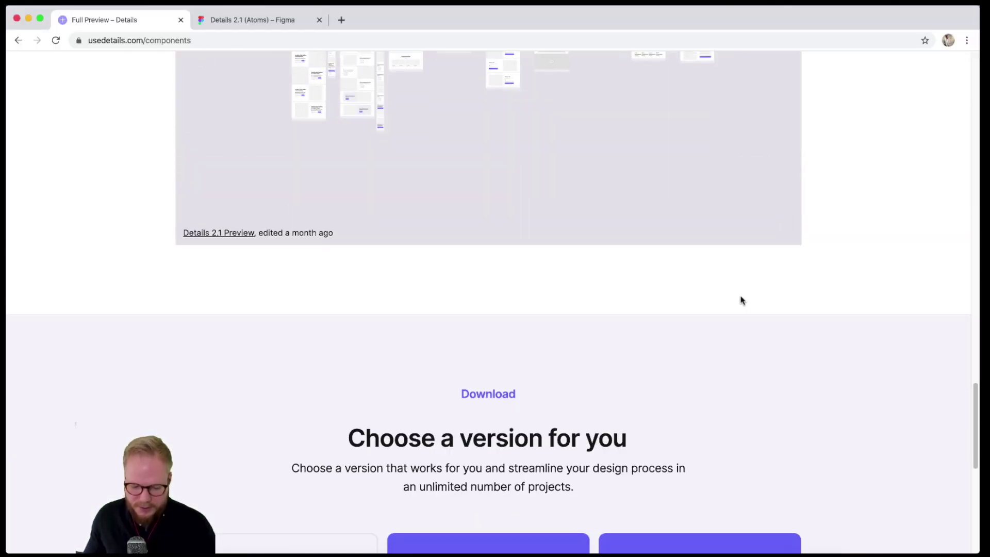
scroll(79, 294, "up", 8)
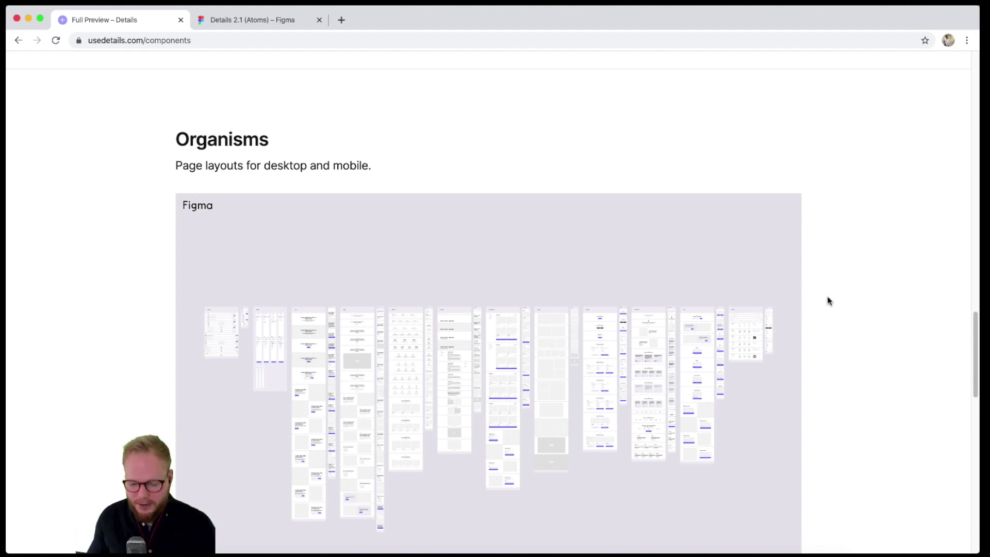
scroll(836, 288, "up", 20)
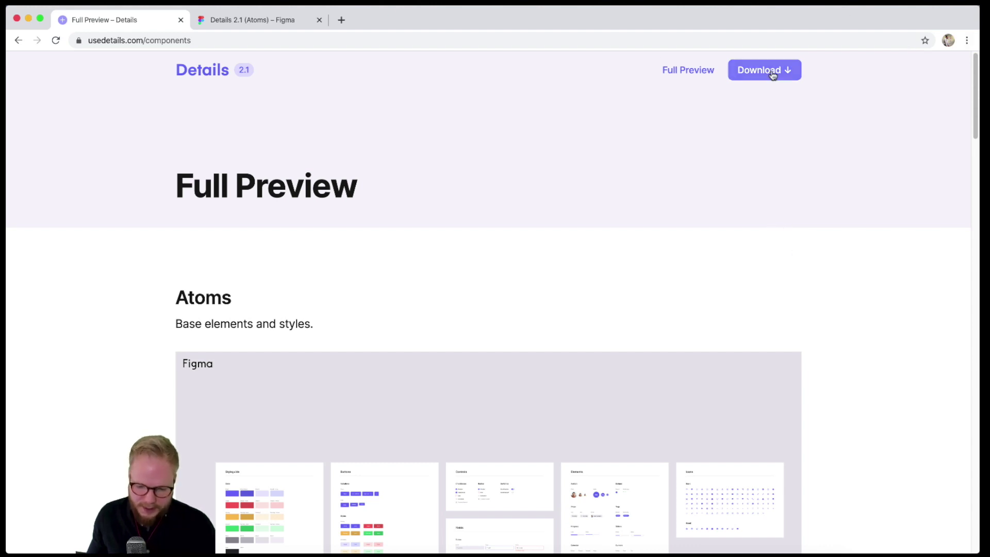
left_click(261, 20)
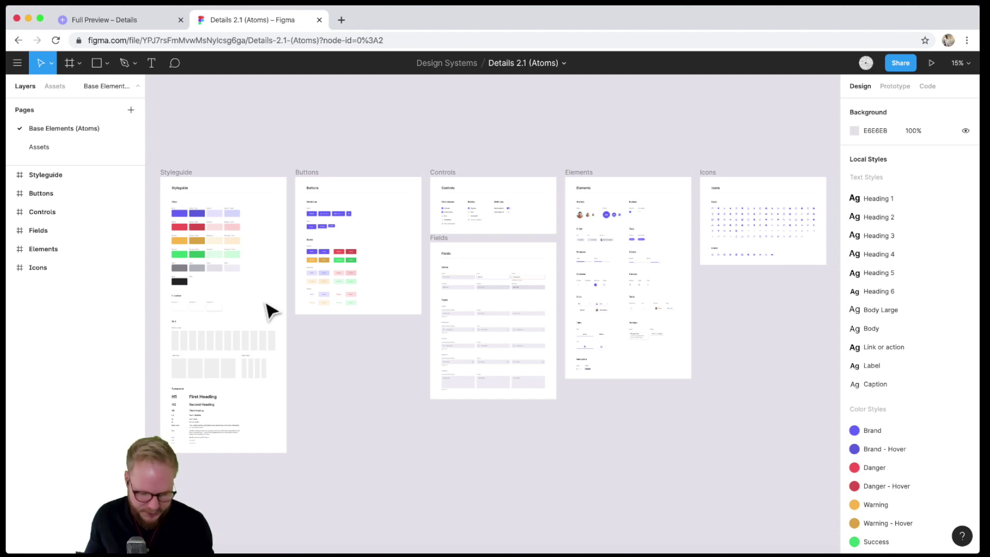
Step: Zoom into the Styleguide frame and select the Brand swatch inside the Color group
scroll(164, 246, "up", 1)
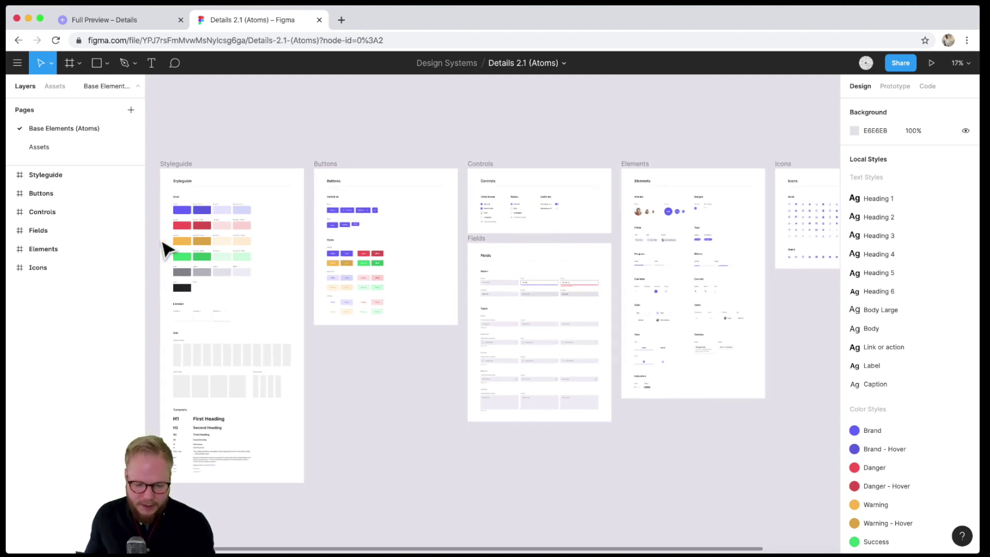
scroll(164, 247, "up", 5)
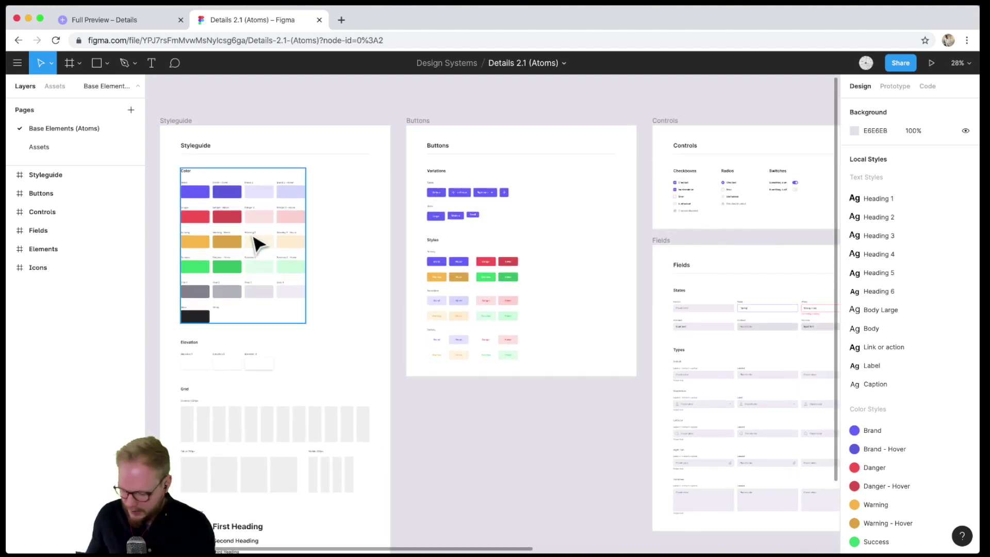
scroll(255, 242, "left", 3)
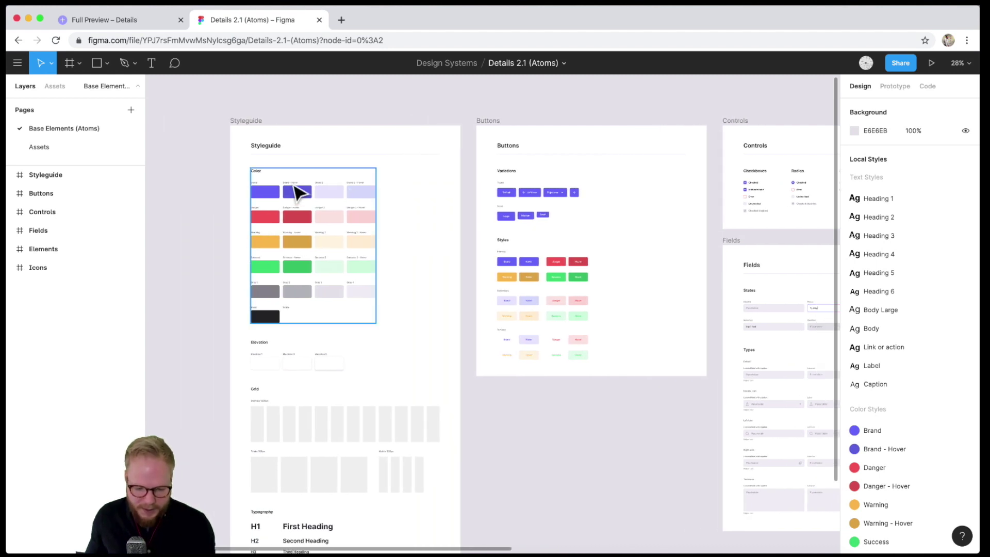
left_click(295, 187)
left_click(268, 191)
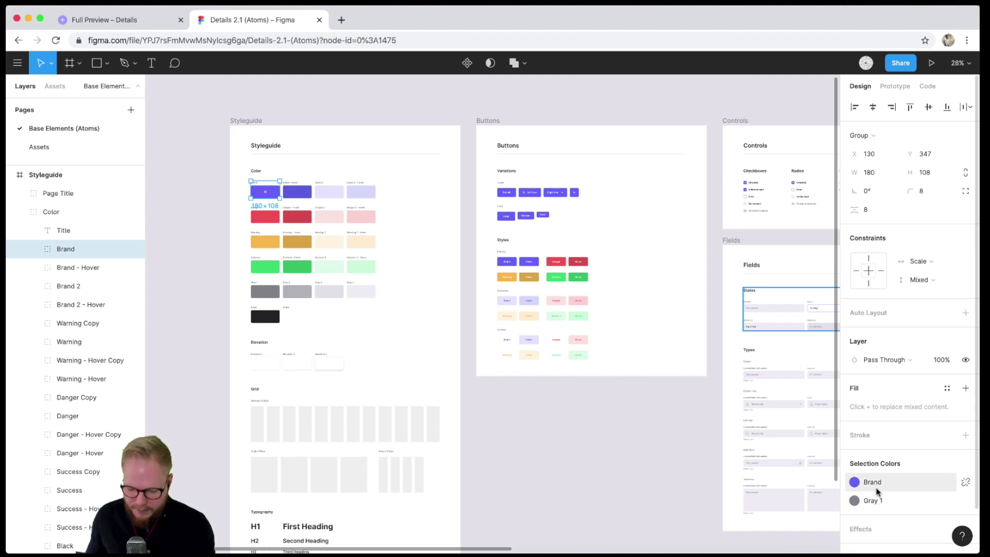
Step: Shift the Brand colour style's hue from blue 6B75FF to red FF746B, then deselect
left_click(854, 481)
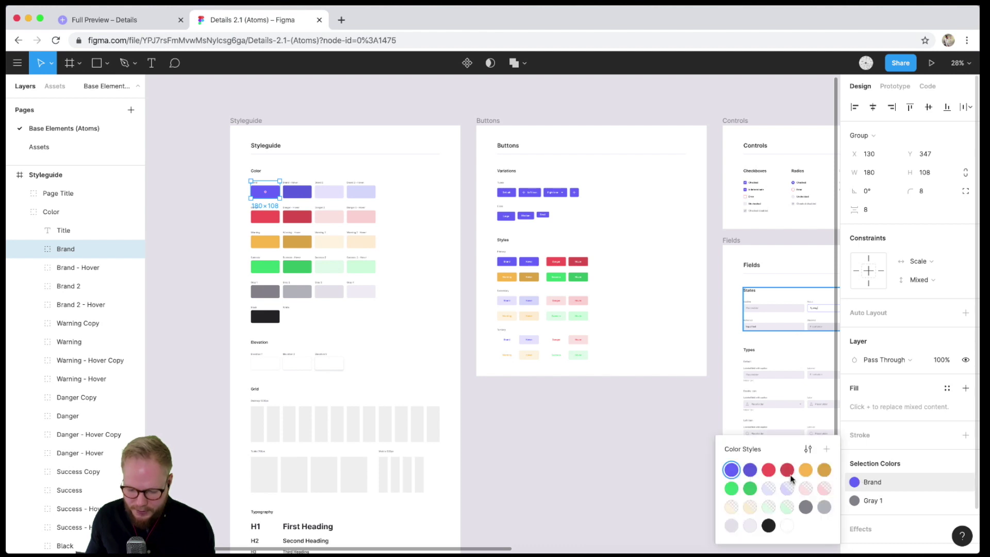
left_click(807, 448)
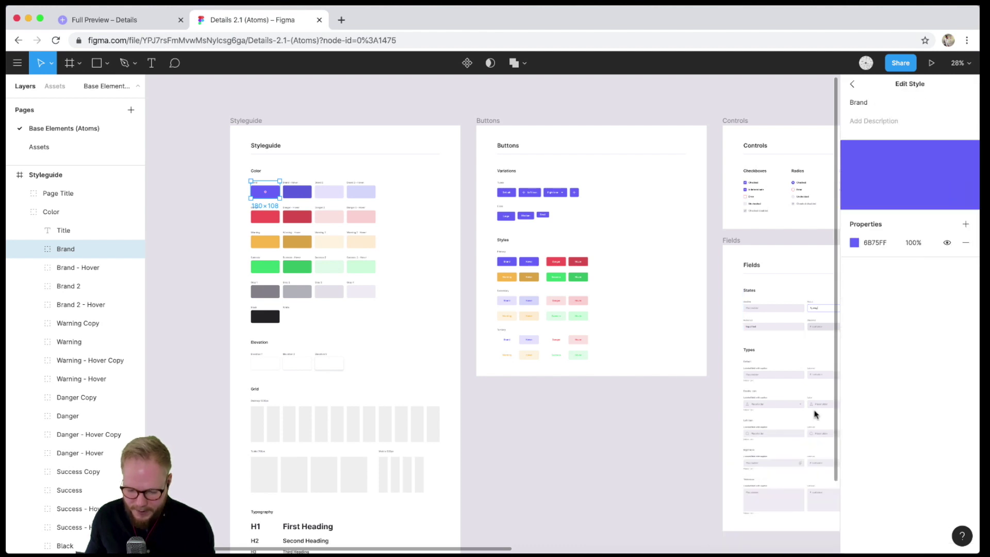
left_click(854, 243)
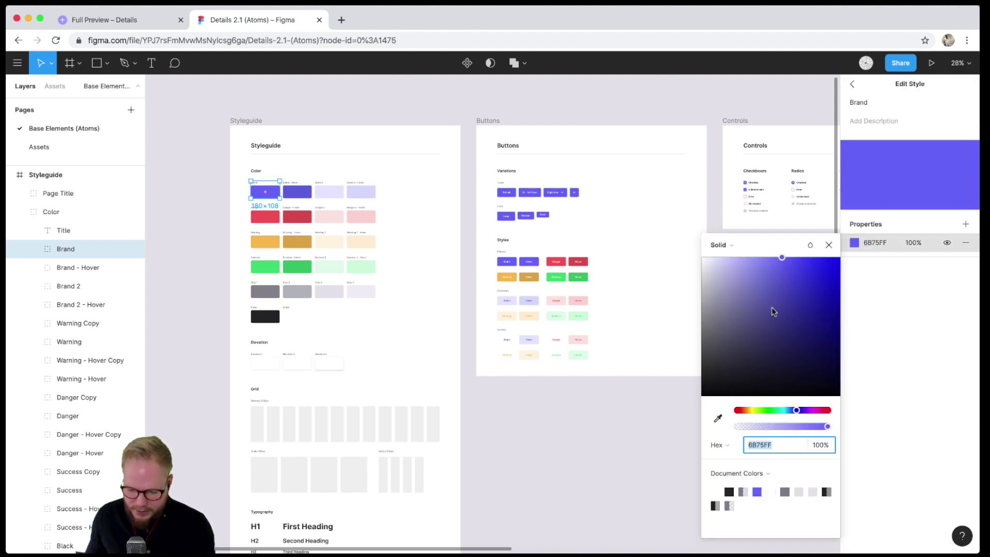
left_click(738, 410)
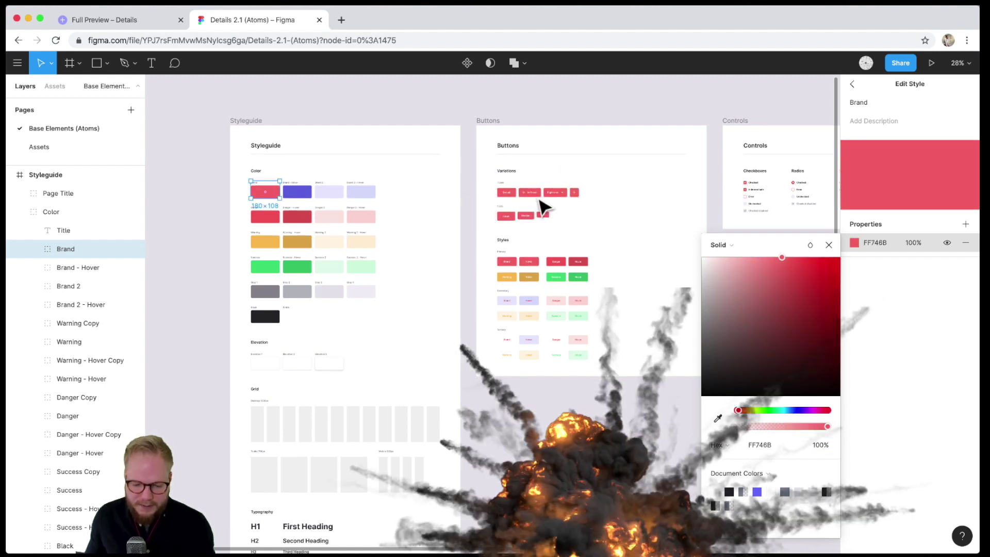
key("Escape")
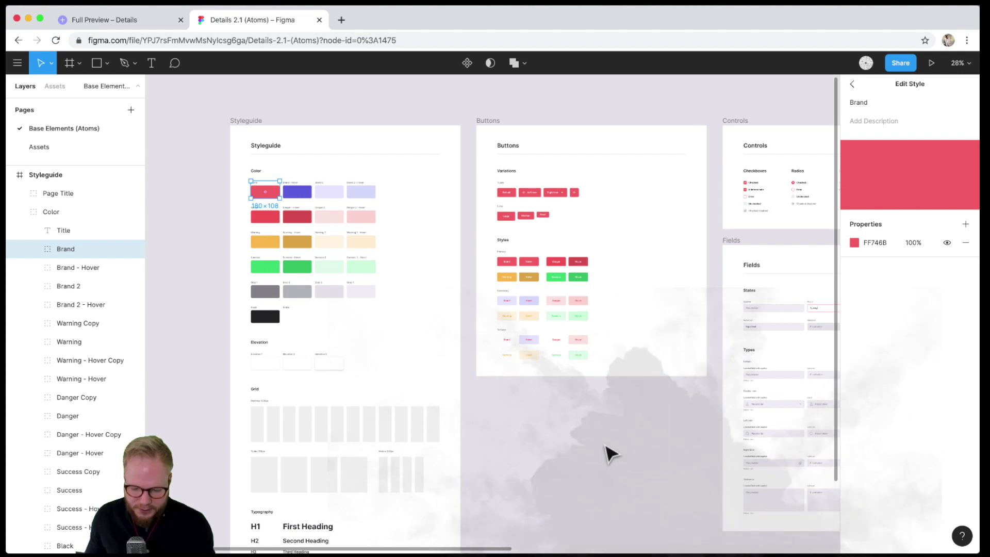
left_click(608, 453)
scroll(608, 453, "right", 2)
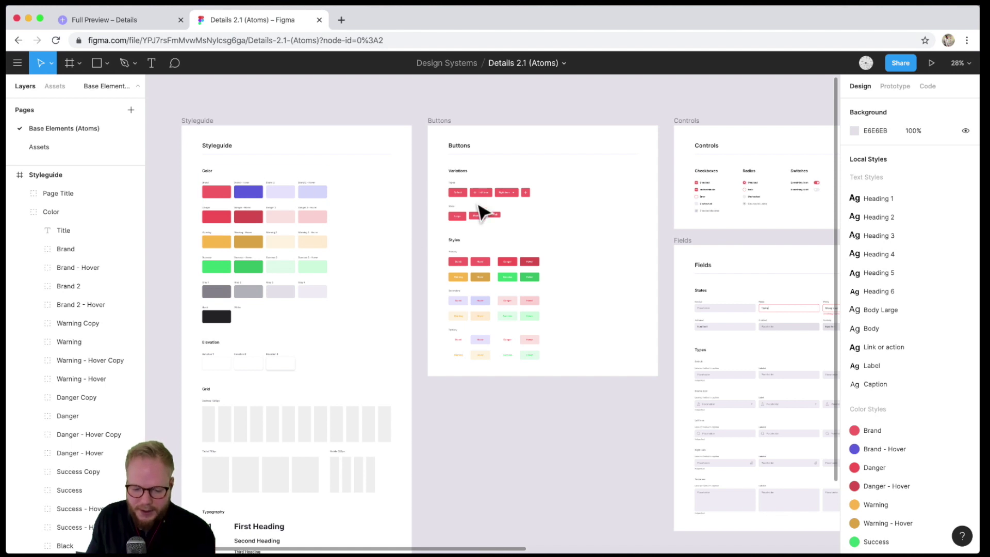
scroll(499, 338, "right", 1)
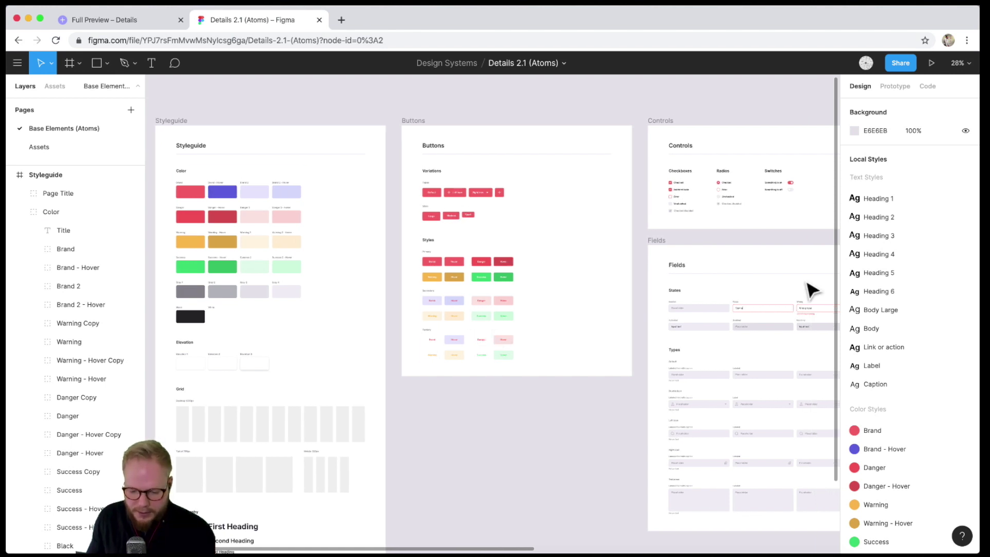
scroll(719, 273, "right", 5)
scroll(719, 273, "right", 3)
scroll(247, 287, "up", 3)
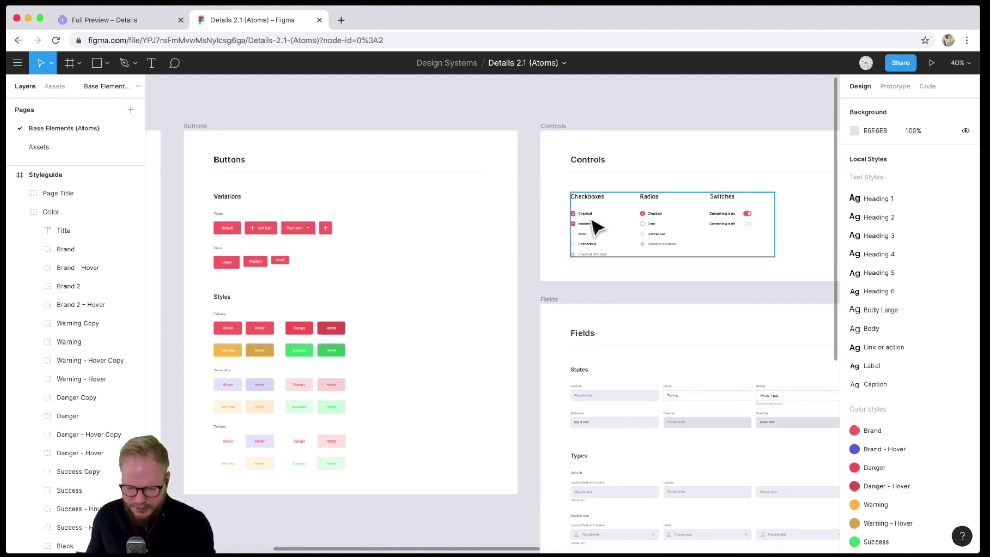
scroll(756, 235, "right", 15)
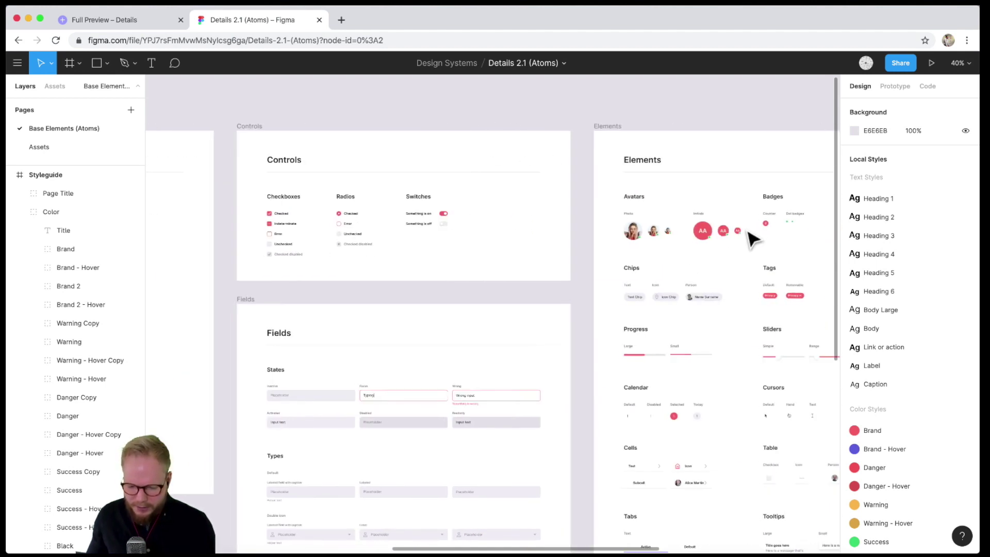
scroll(651, 236, "down", 3)
scroll(662, 304, "right", 4)
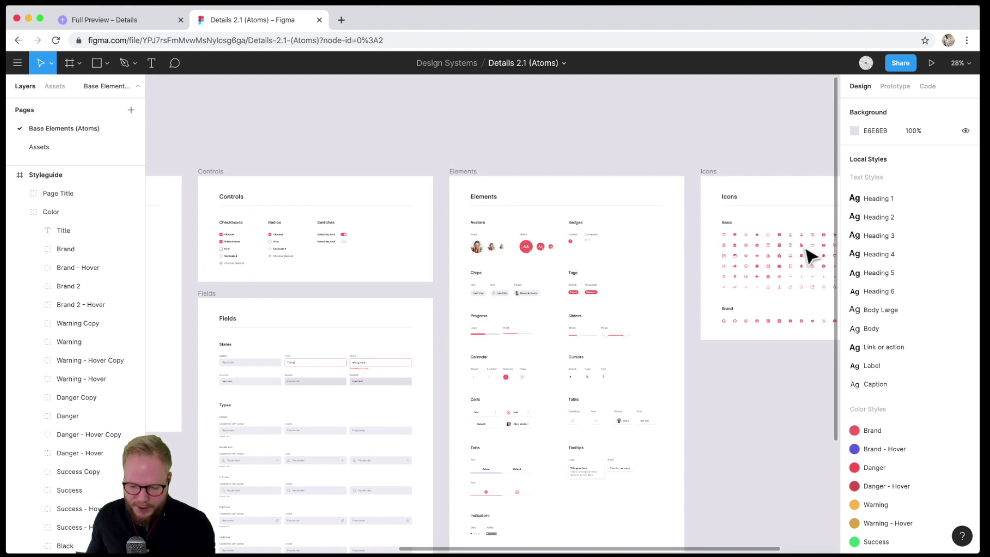
scroll(766, 264, "right", 5)
scroll(654, 254, "left", 1)
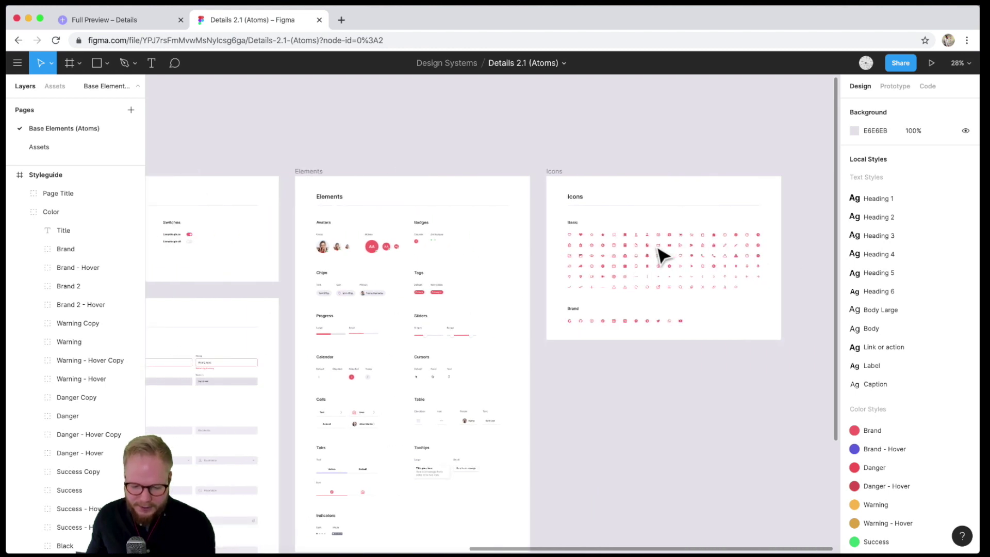
scroll(464, 335, "down", 2)
scroll(360, 361, "left", 10)
left_click(229, 396)
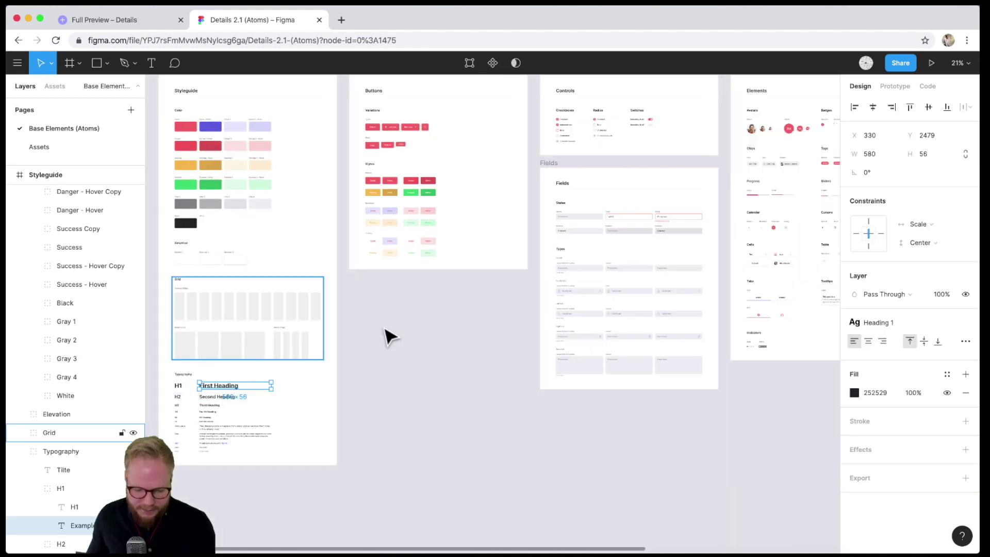
scroll(450, 367, "down", 1)
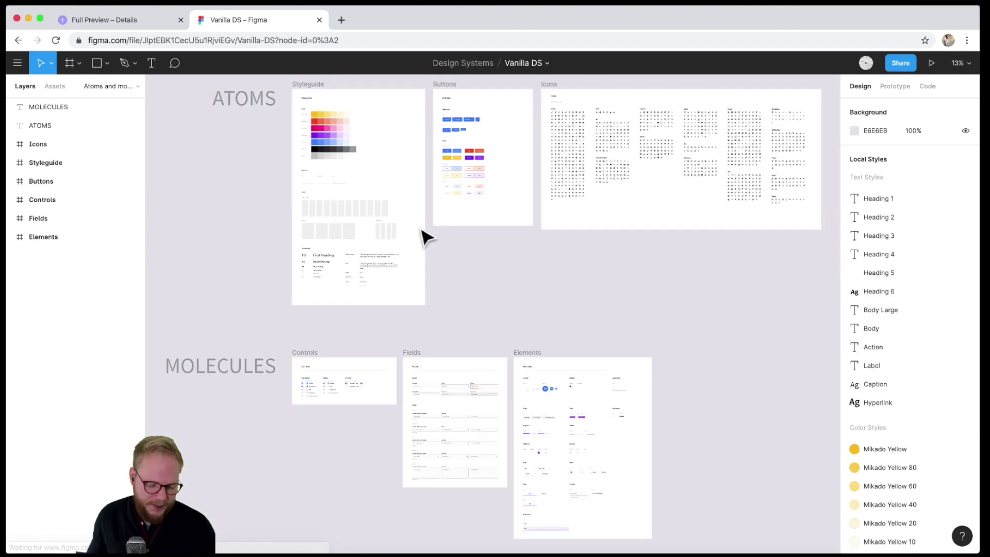
Step: Pan and zoom across the Vanilla DS ATOMS and MOLECULES frames, ending zoomed out at 9%
scroll(531, 319, "up", 2)
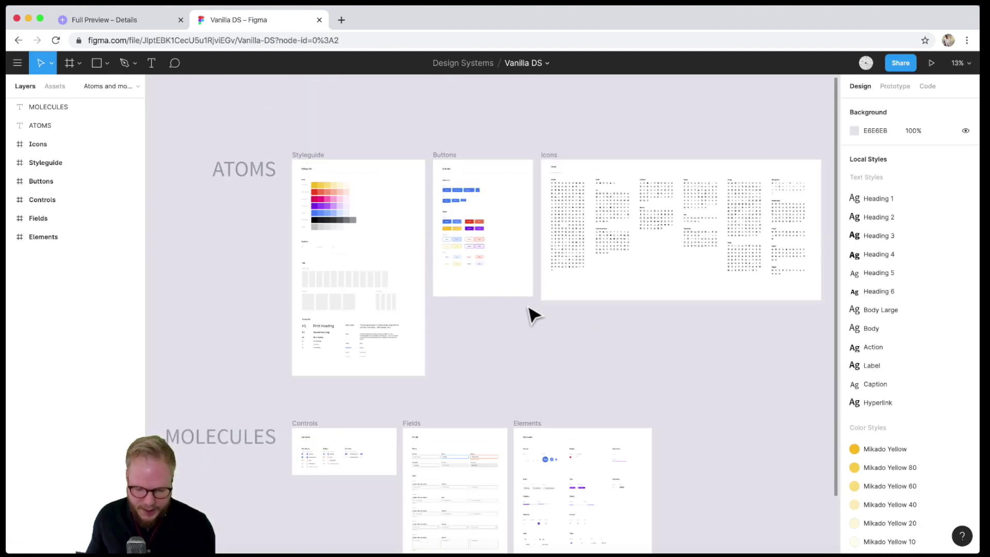
scroll(358, 278, "up", 3)
scroll(340, 256, "down", 2)
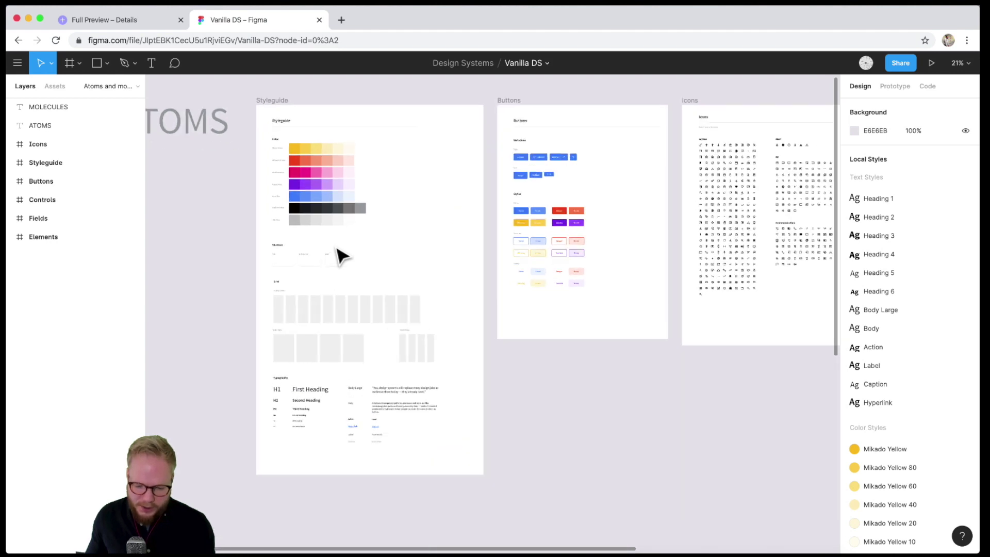
scroll(320, 256, "left", 4)
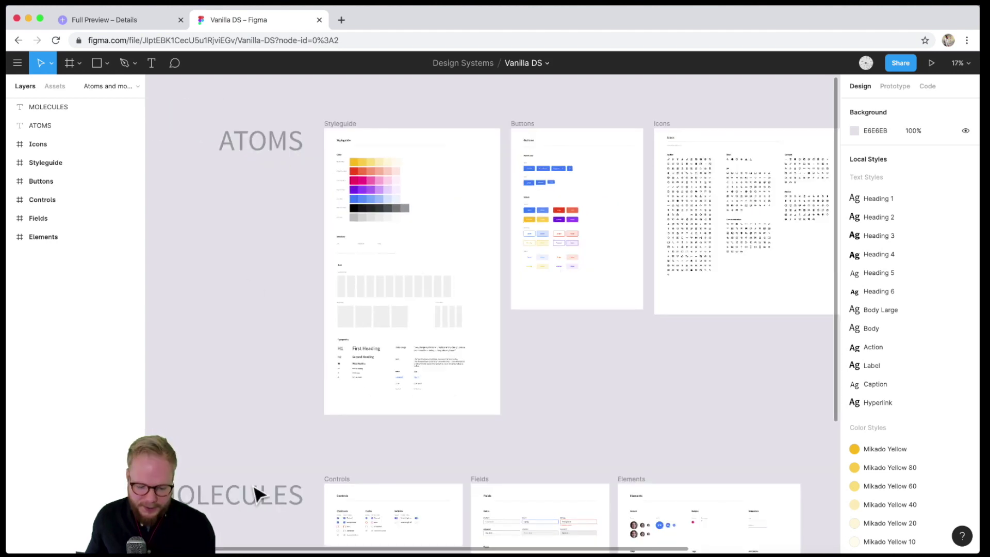
scroll(289, 349, "down", 2)
scroll(609, 420, "down", 3)
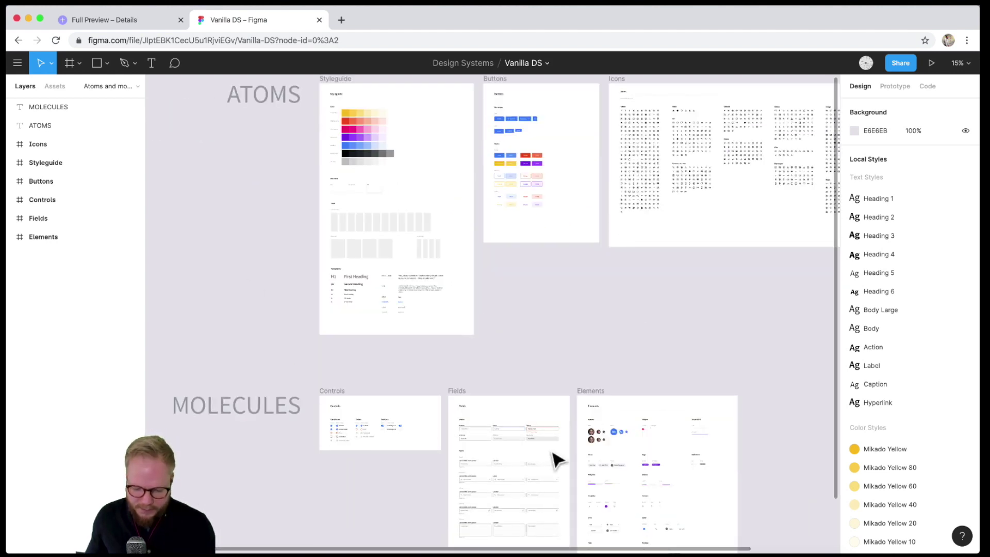
scroll(536, 444, "down", 1)
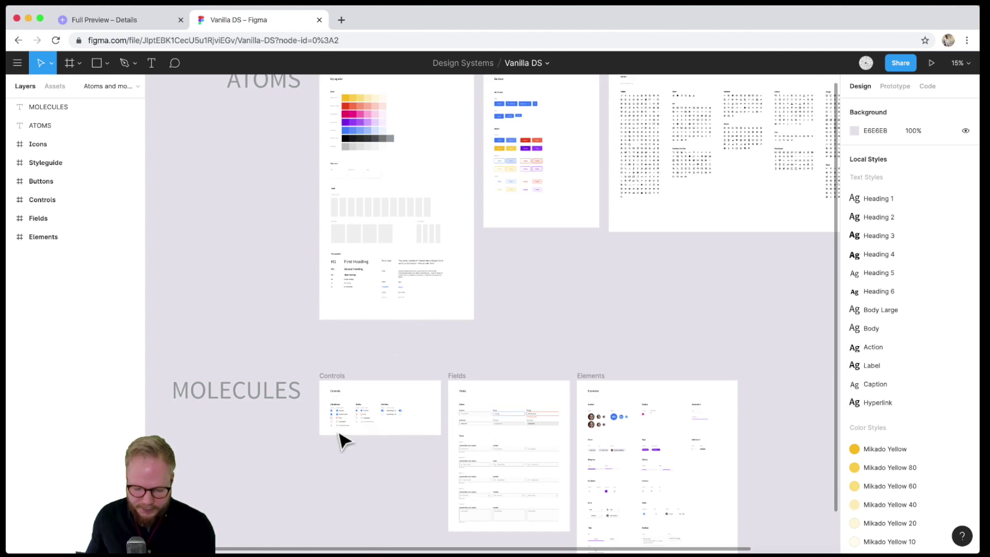
scroll(343, 441, "up", 5)
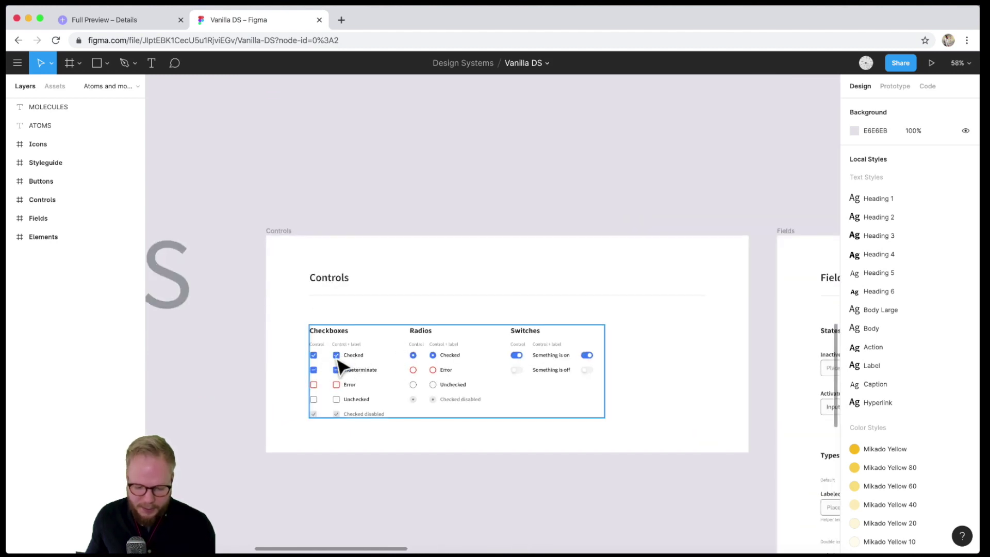
scroll(340, 366, "down", 2)
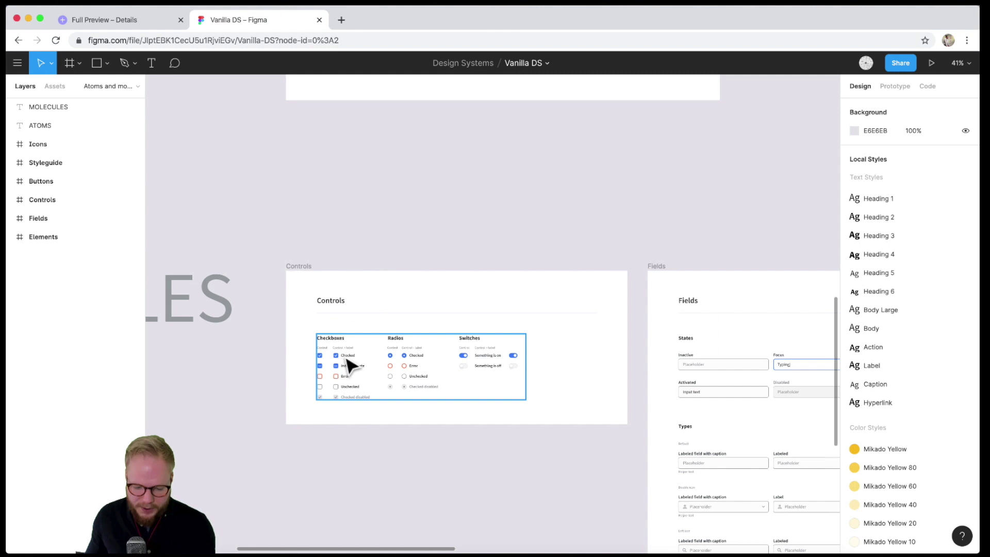
scroll(577, 361, "down", 5)
scroll(608, 309, "up", 3)
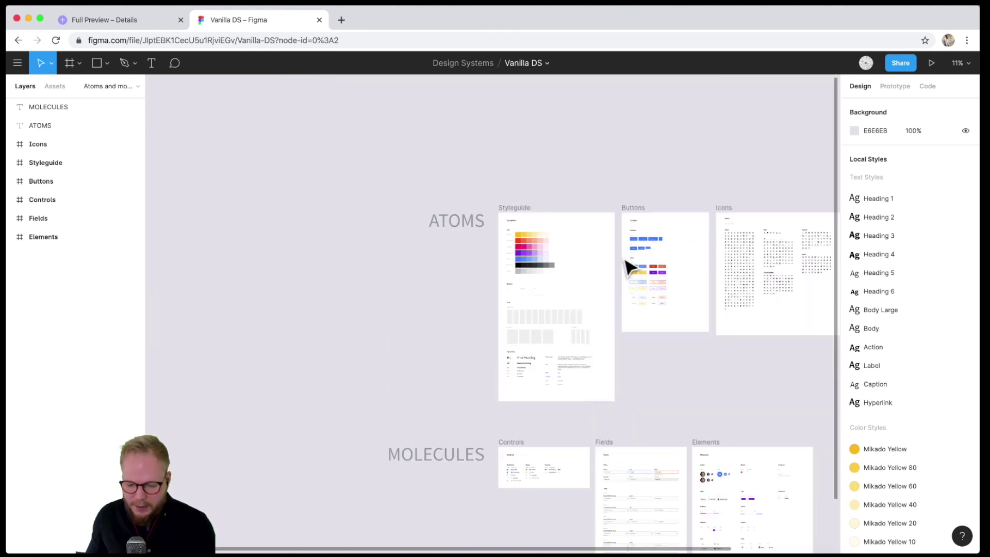
scroll(626, 270, "right", 5)
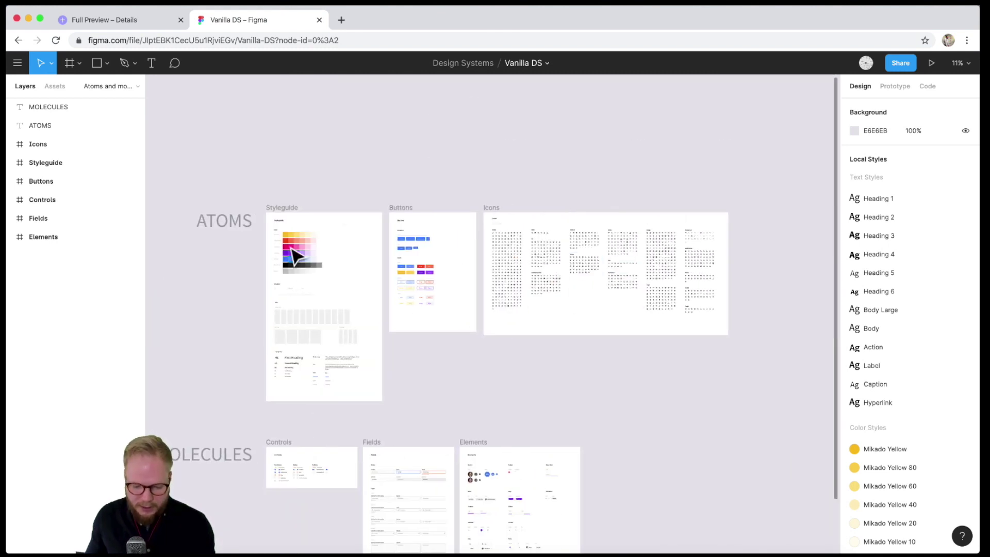
scroll(296, 255, "up", 3)
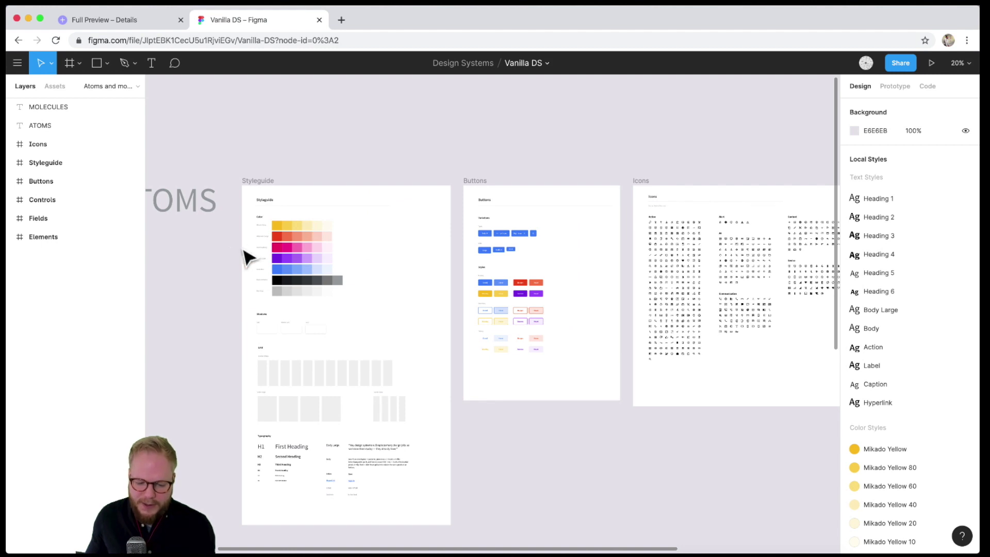
scroll(247, 256, "up", 5)
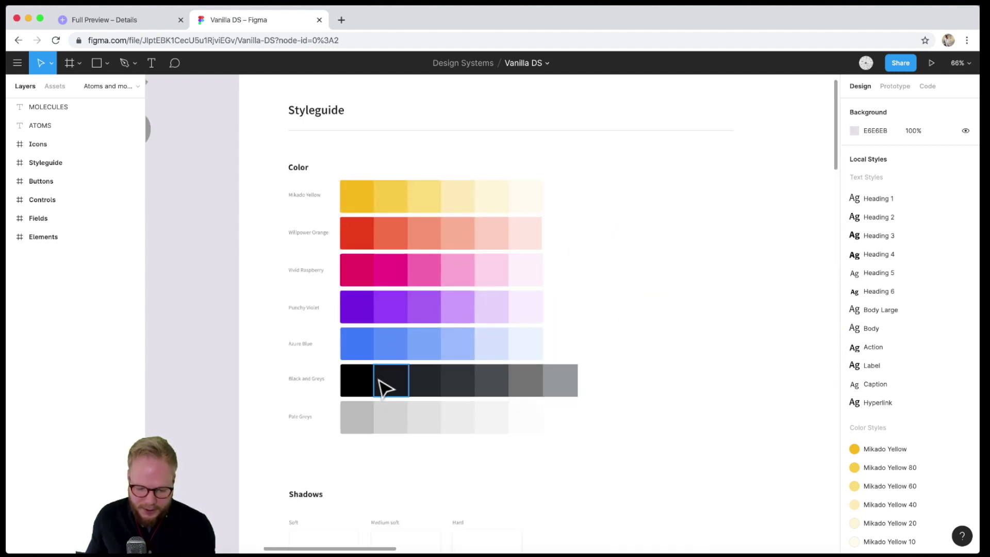
scroll(385, 387, "down", 5)
scroll(440, 481, "up", 3)
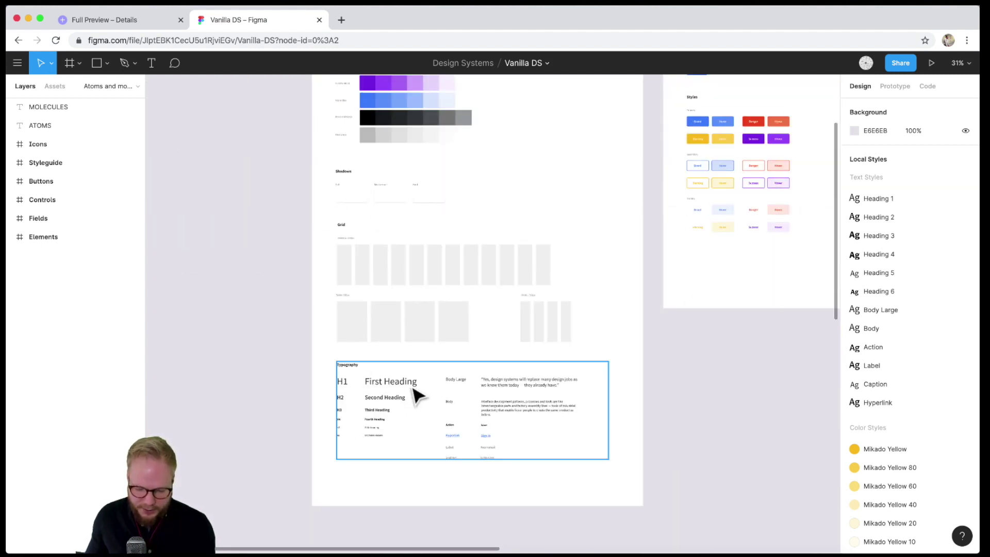
scroll(732, 286, "right", 5)
scroll(603, 221, "up", 5)
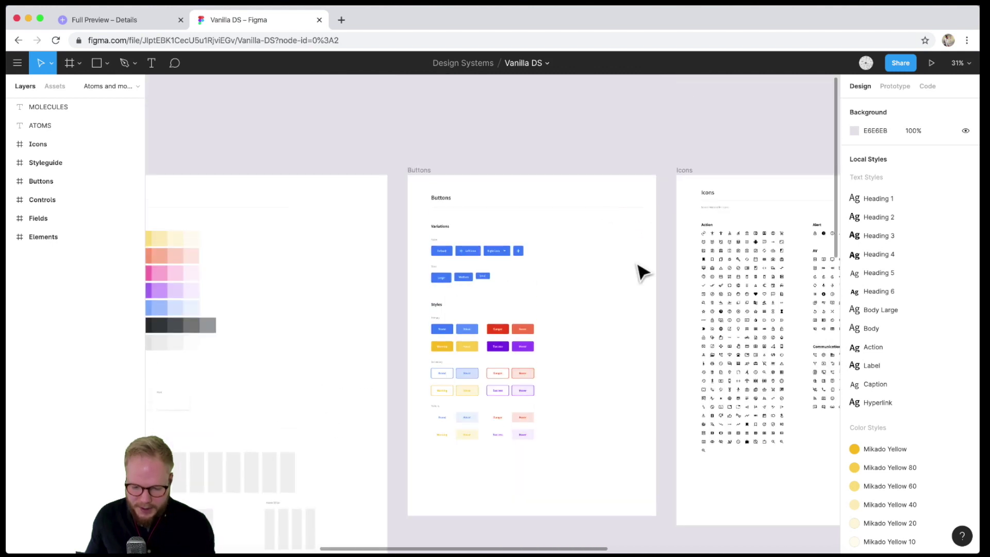
scroll(552, 277, "right", 2)
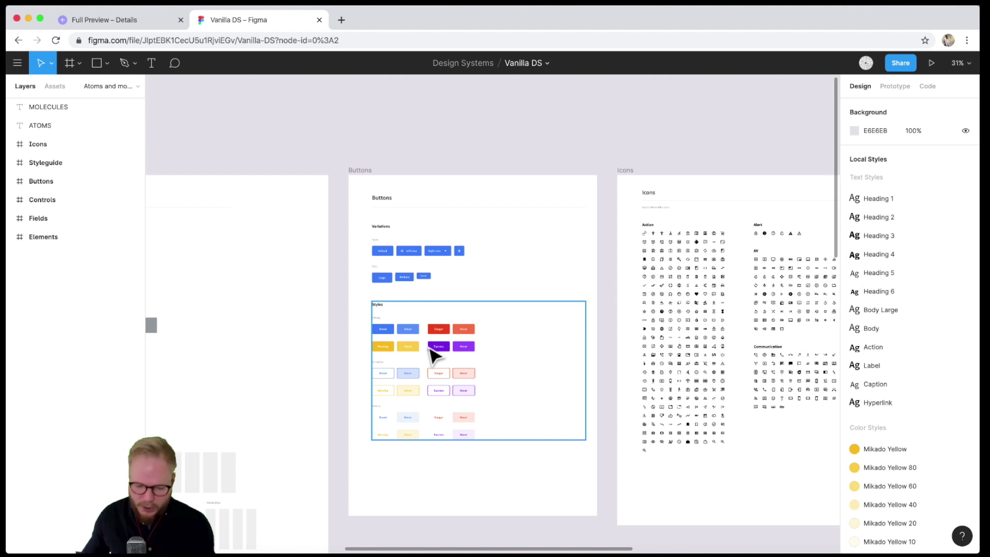
scroll(438, 355, "right", 3)
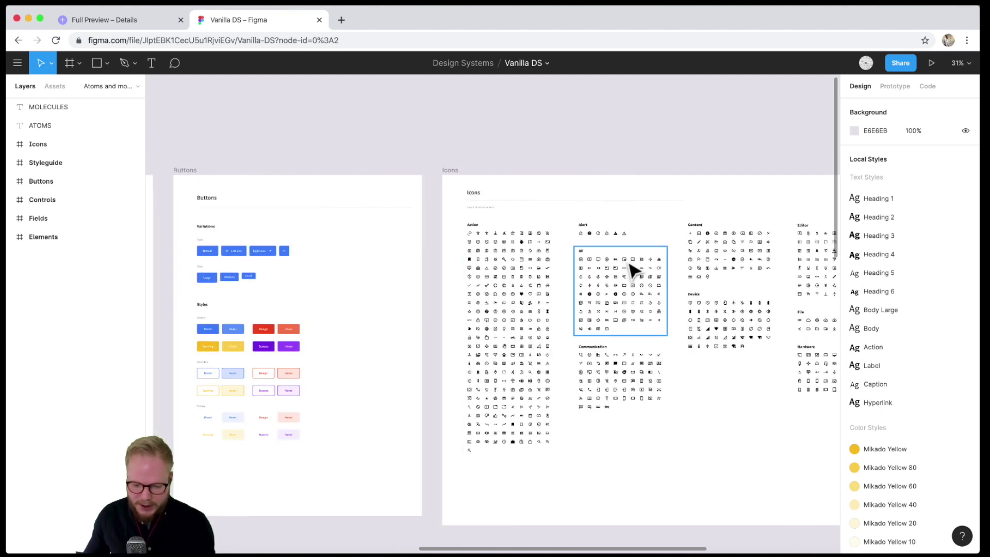
scroll(711, 380, "right", 5)
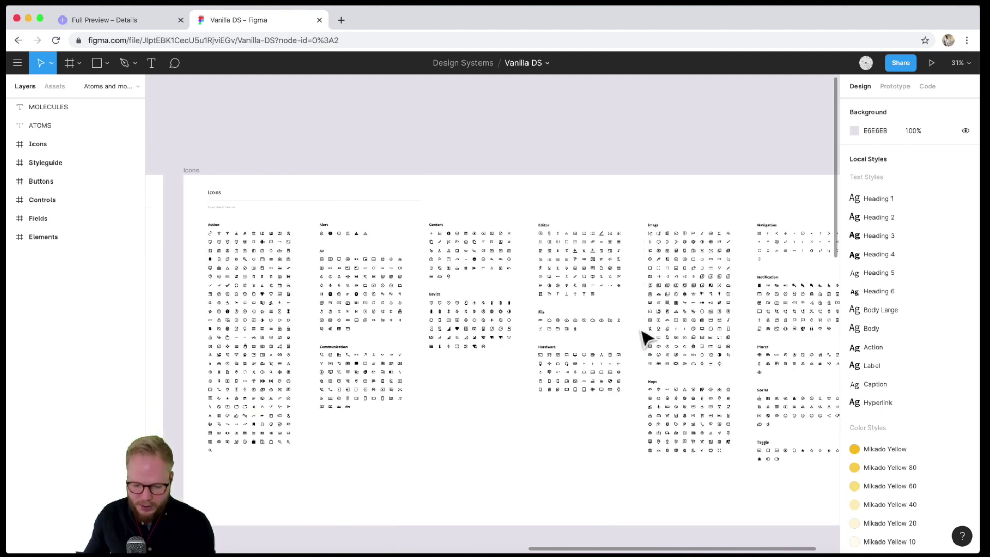
scroll(721, 330, "down", 1, "ctrl")
scroll(548, 348, "down", 2)
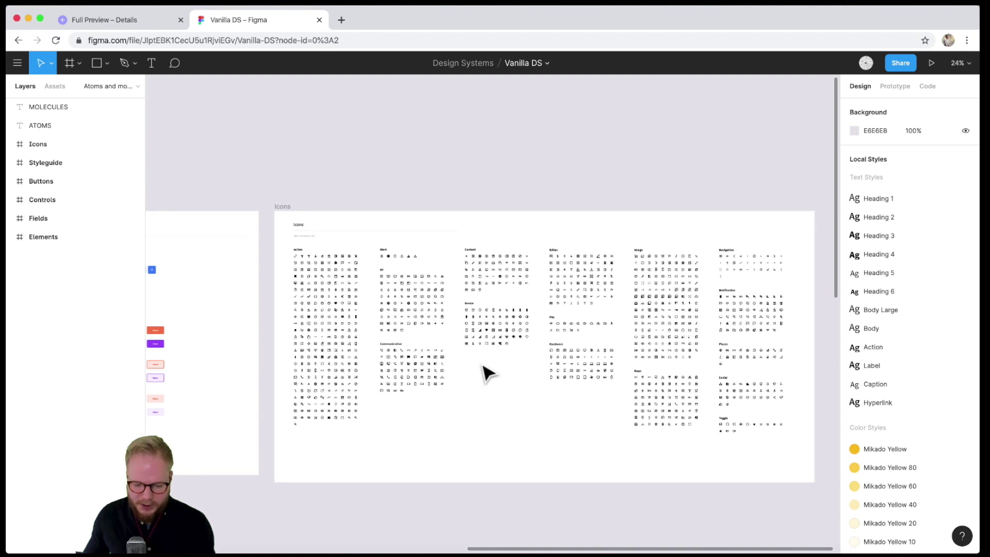
scroll(486, 371, "down", 5)
scroll(335, 466, "down", 5)
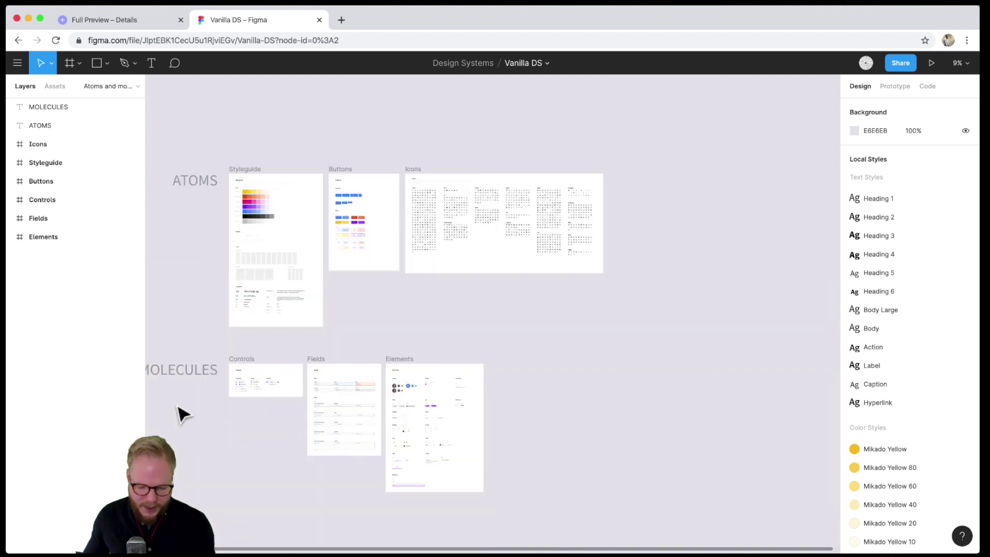
scroll(206, 428, "up", 10, "ctrl")
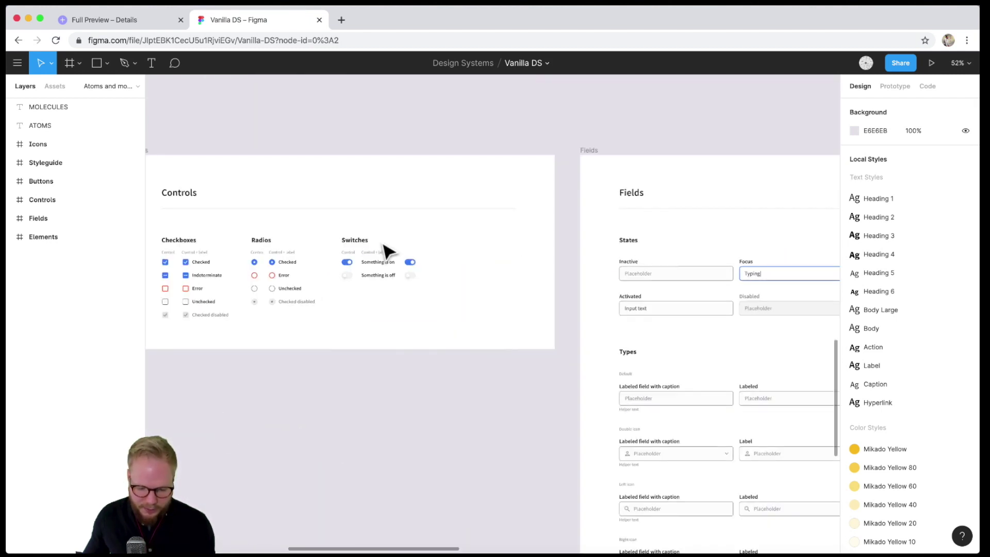
Step: Scroll around the canvas, then zoom to fit all ATOMS and MOLECULES frames with Shift+1
scroll(523, 299, "right", 6)
scroll(524, 302, "down", 2)
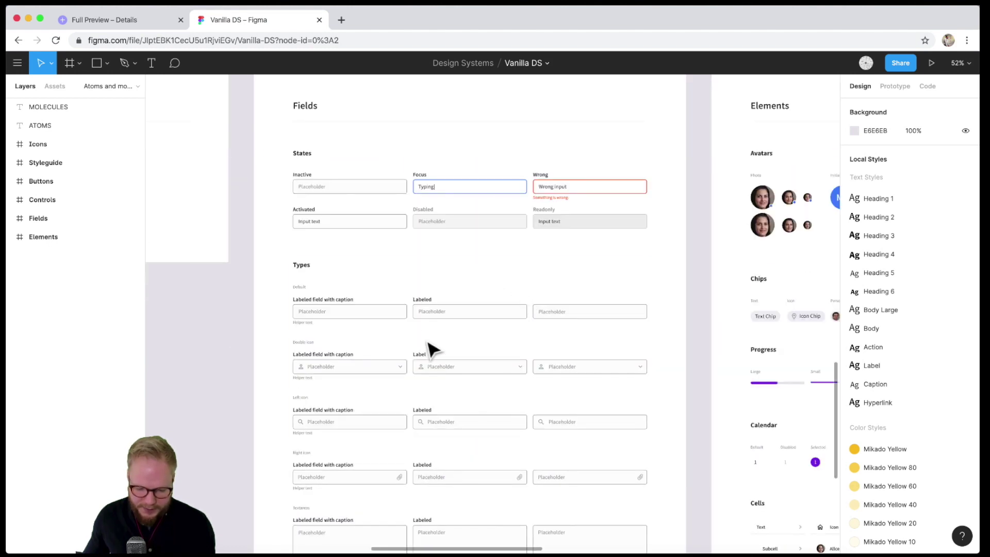
scroll(443, 387, "down", 3)
scroll(569, 319, "right", 8)
scroll(516, 361, "up", 3)
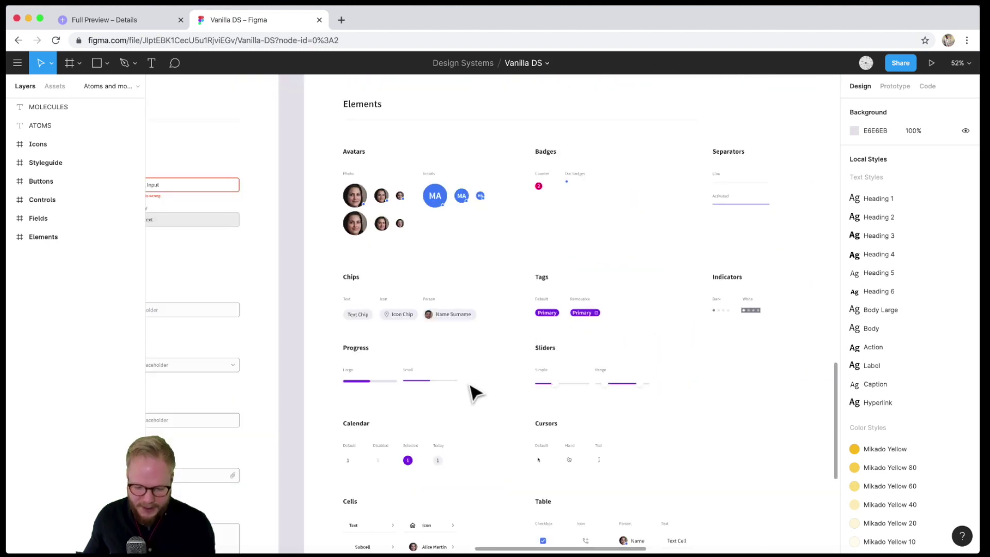
scroll(474, 392, "down", 2, "ctrl")
scroll(681, 335, "down", 3)
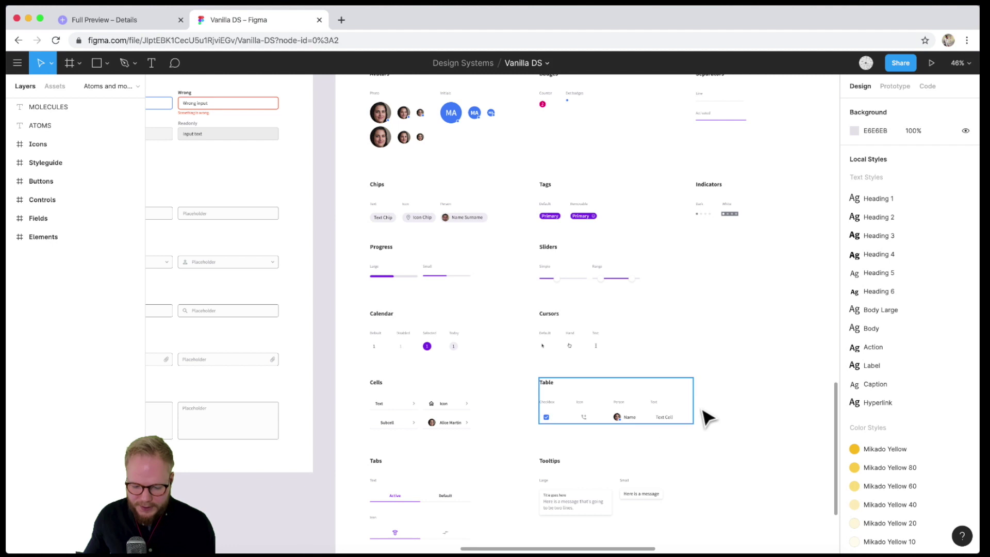
scroll(718, 393, "down", 2, "ctrl")
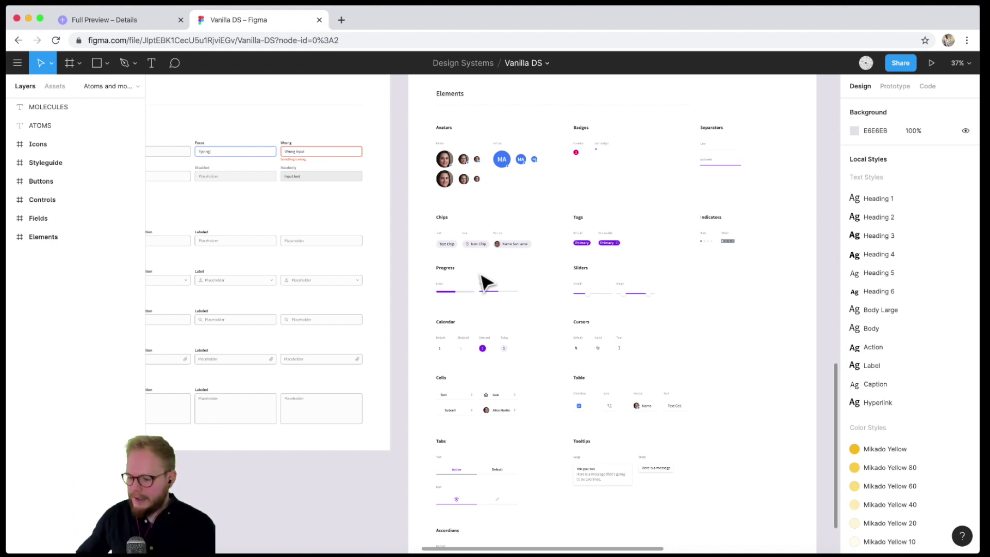
scroll(424, 211, "up", 5)
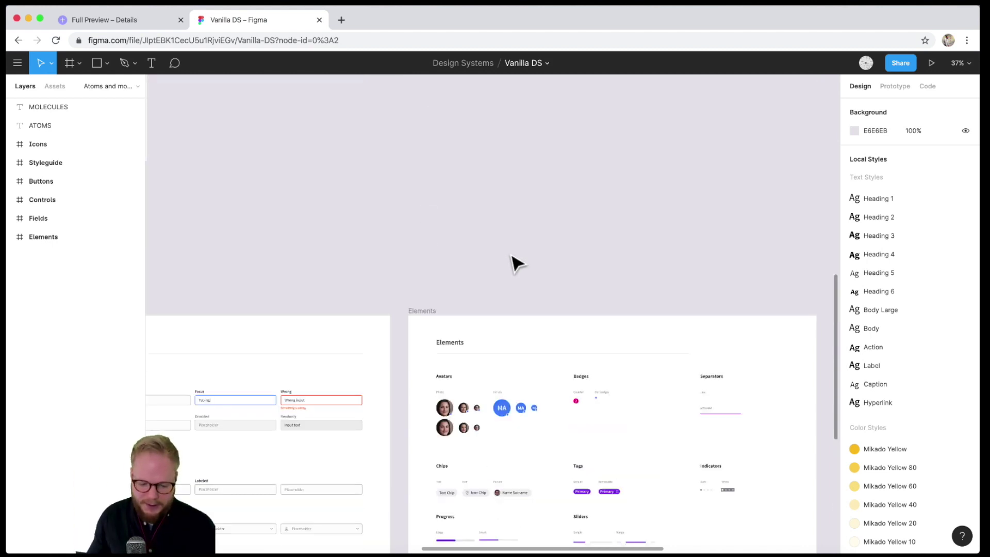
scroll(515, 264, "left", 10)
scroll(515, 264, "up", 4)
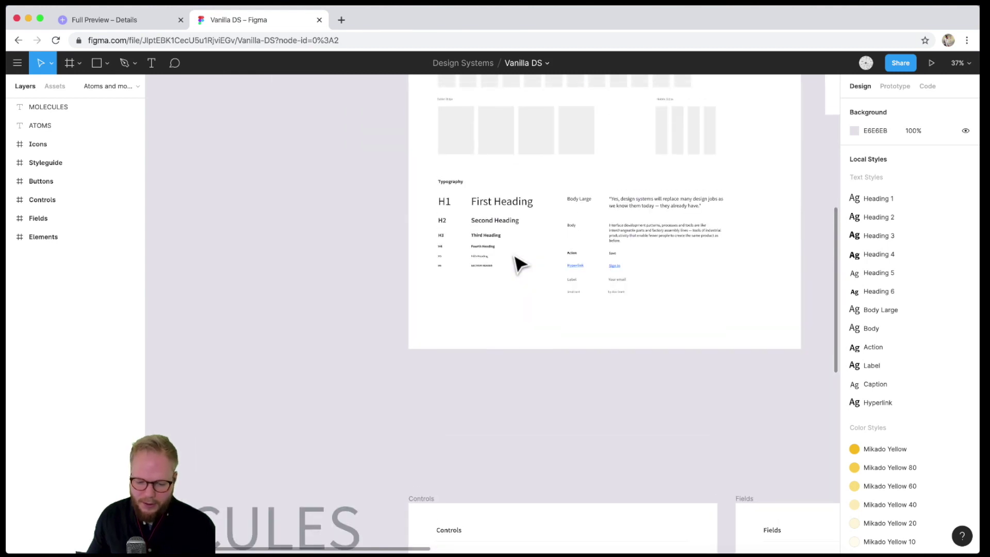
scroll(542, 206, "up", 5)
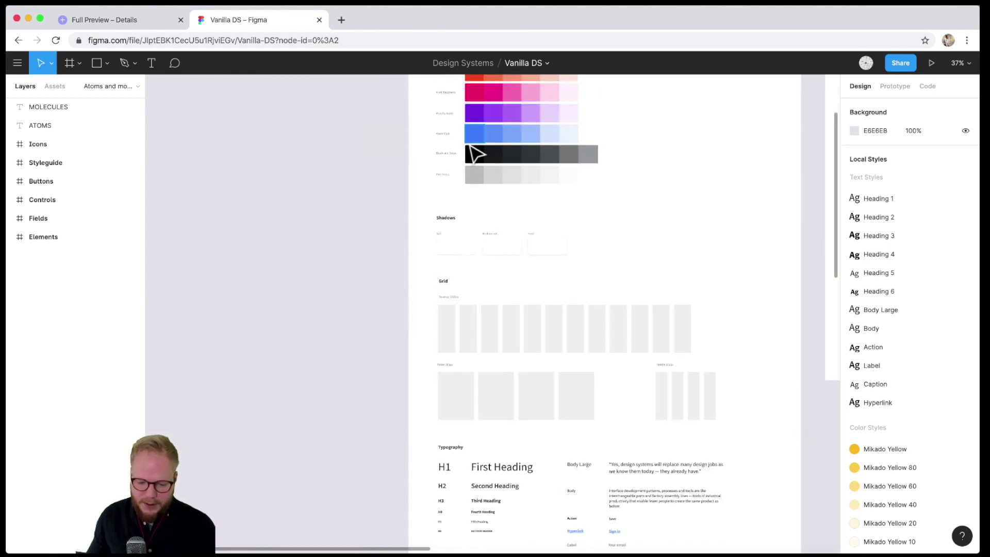
scroll(523, 431, "down", 3)
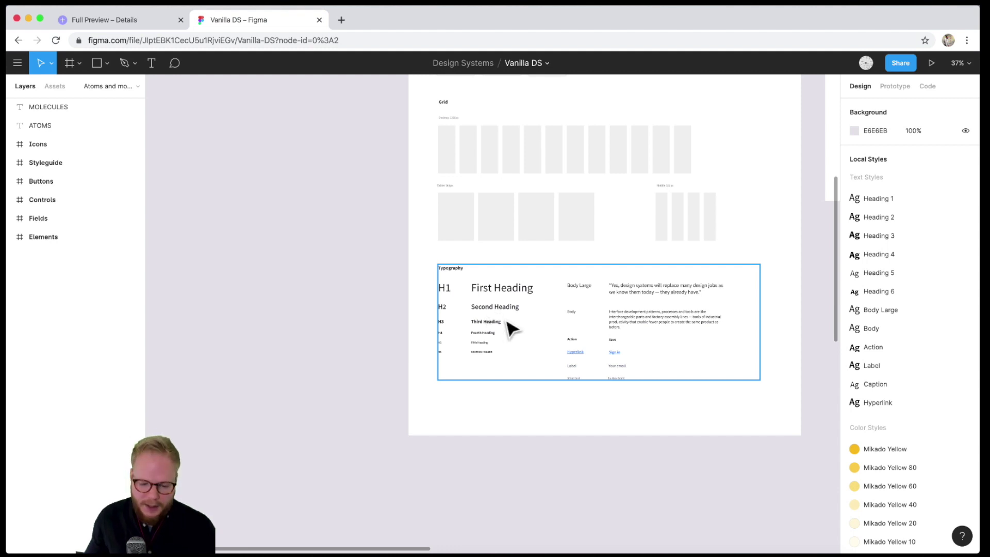
scroll(510, 327, "right", 4)
key("shift+1")
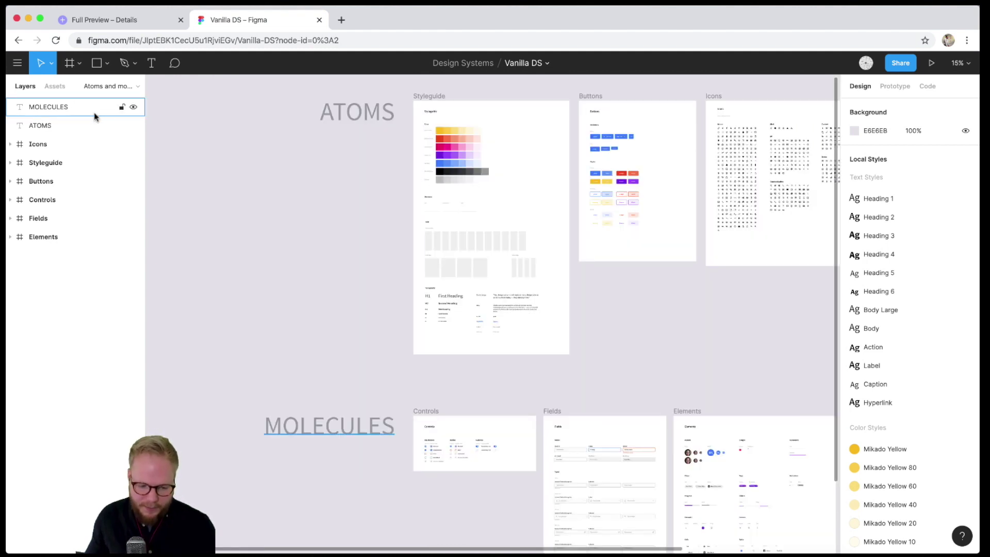
Step: Create a page named 'Organism' from the Pages list and switch to it
left_click(57, 86)
left_click(27, 88)
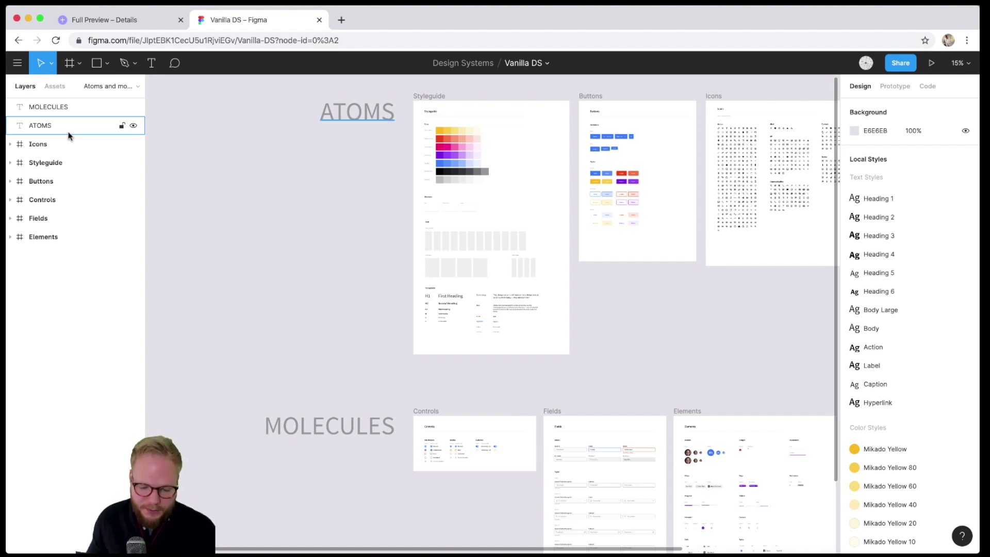
scroll(773, 389, "down", 3)
left_click(113, 86)
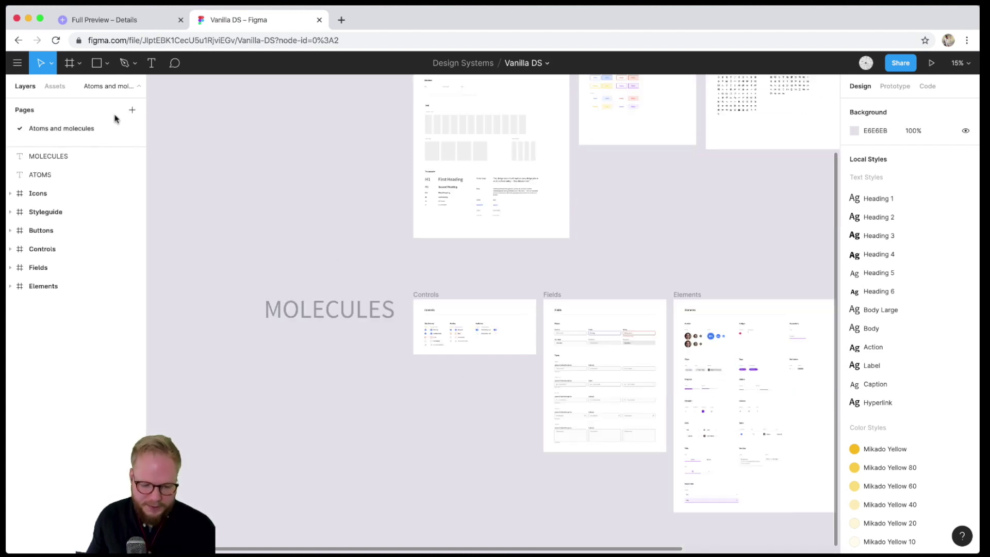
left_click(132, 111)
type("Organism")
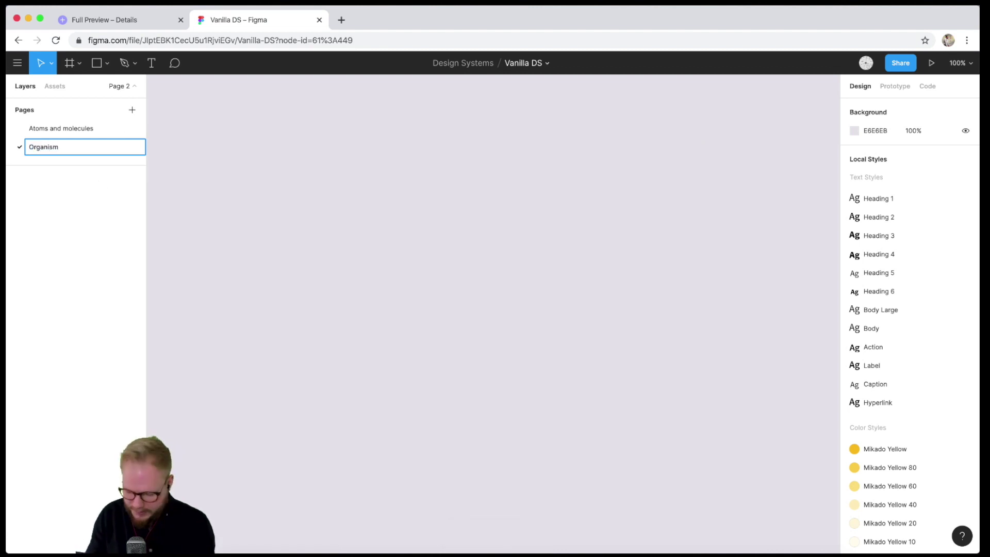
key("Return")
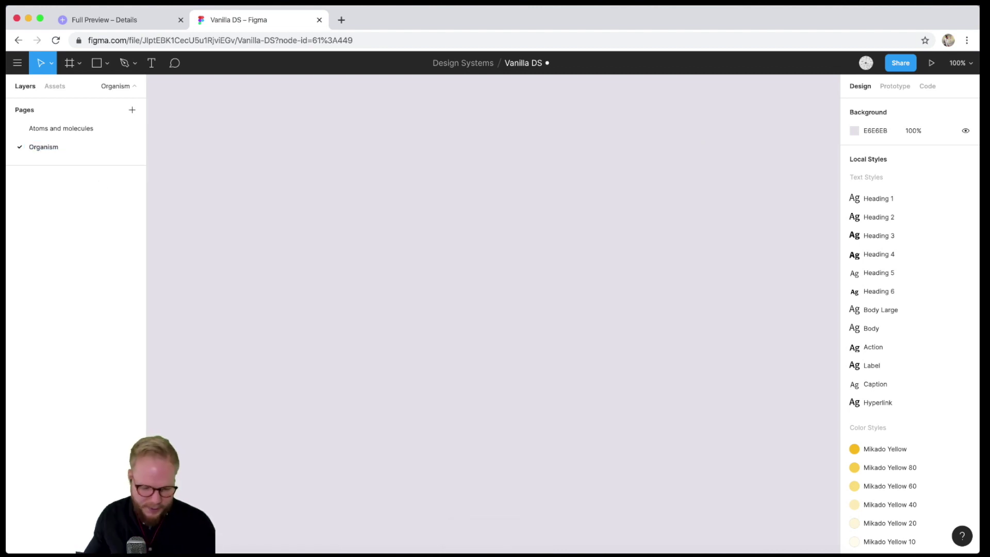
left_click(58, 133)
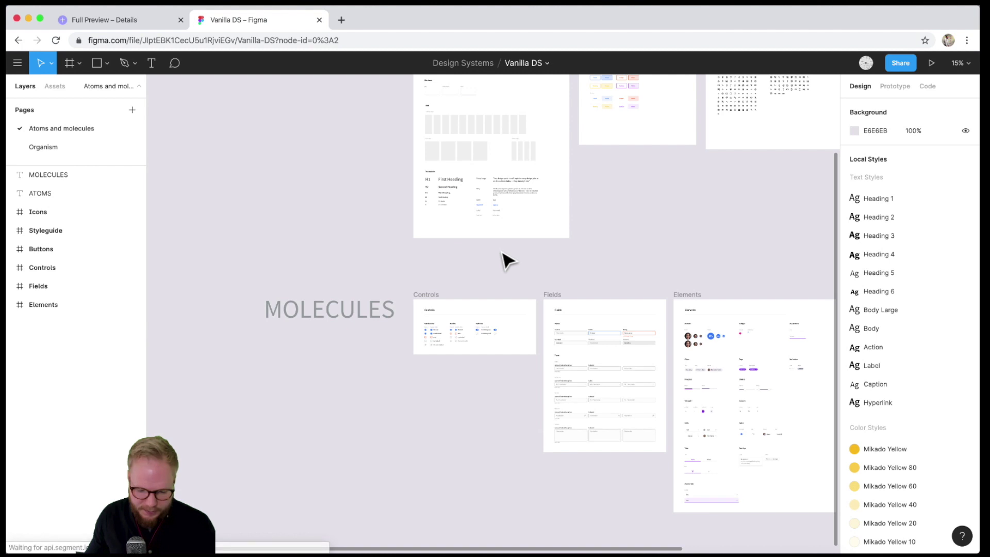
left_click(36, 148)
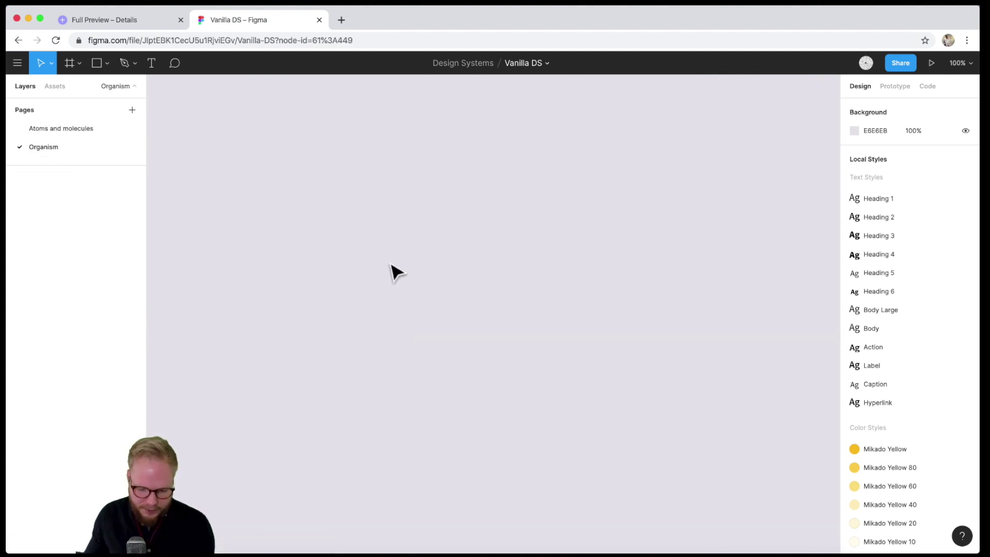
left_click(54, 86)
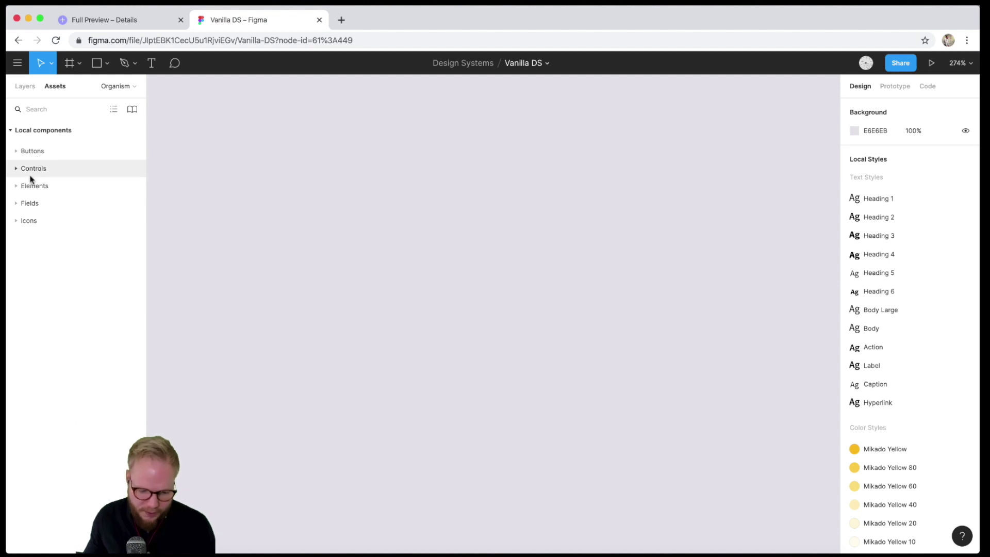
Step: Drag a Checked checkbox, plus action button and On switch from Assets onto the Organism page
left_click(32, 169)
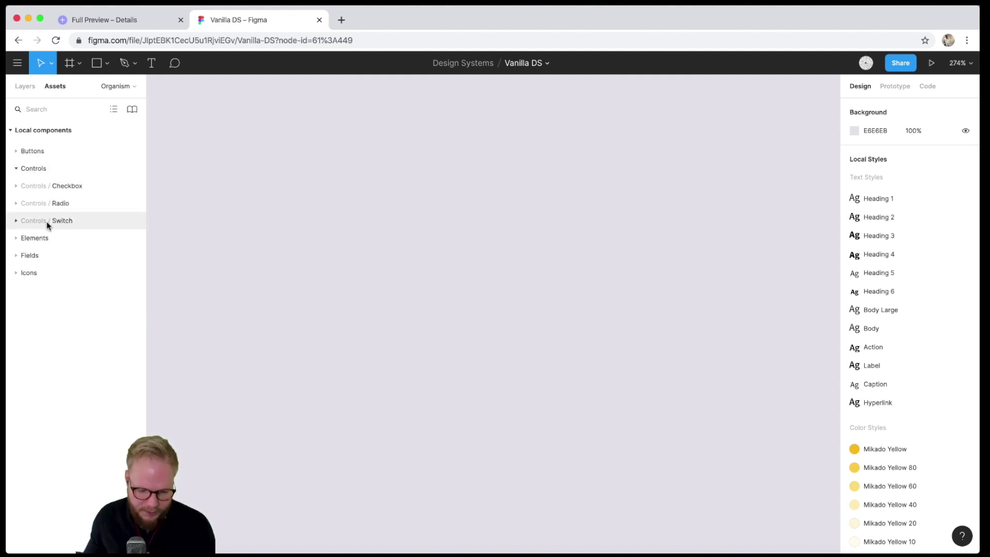
left_click(52, 186)
left_click_drag(31, 232, 386, 228)
left_click(33, 153)
left_click(39, 187)
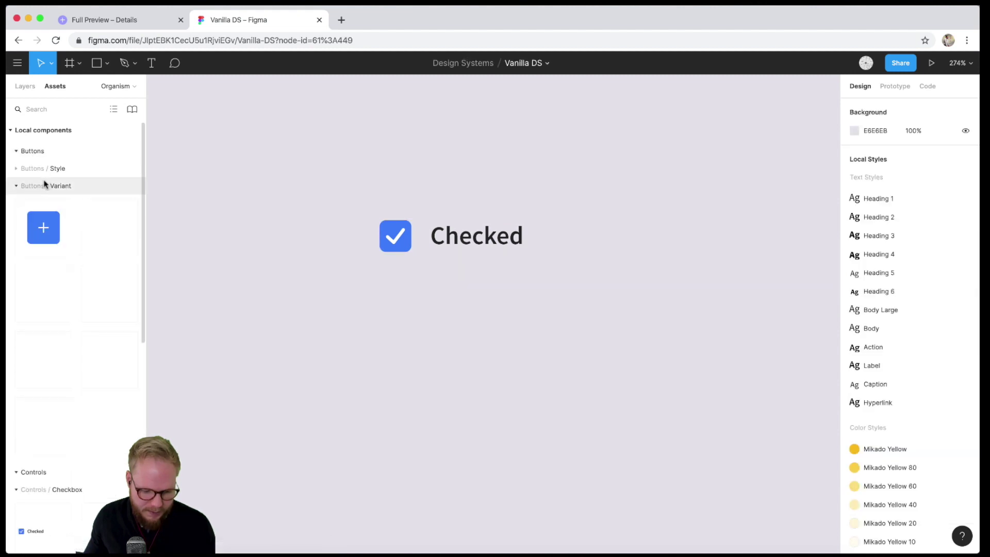
left_click_drag(43, 228, 439, 311)
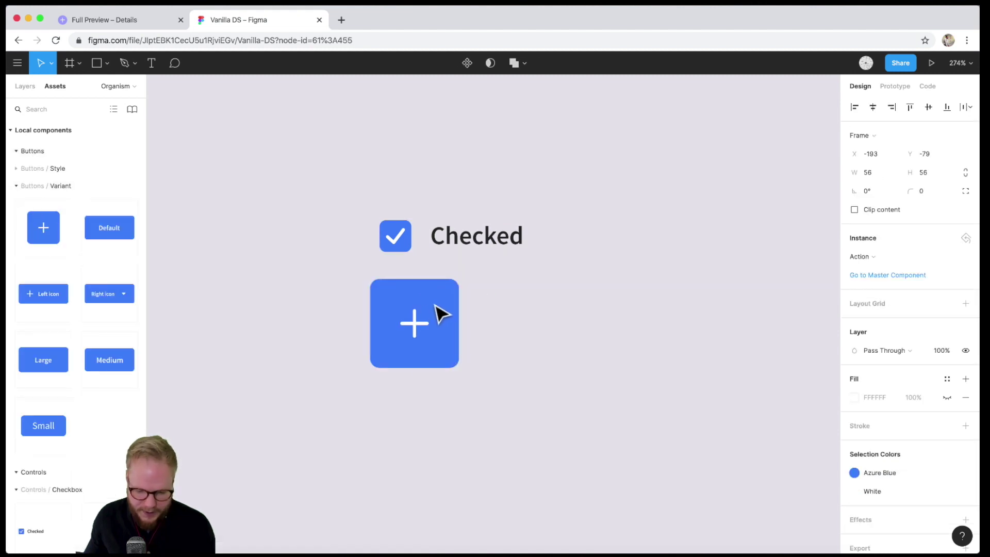
left_click(46, 168)
scroll(57, 326, "down", 15)
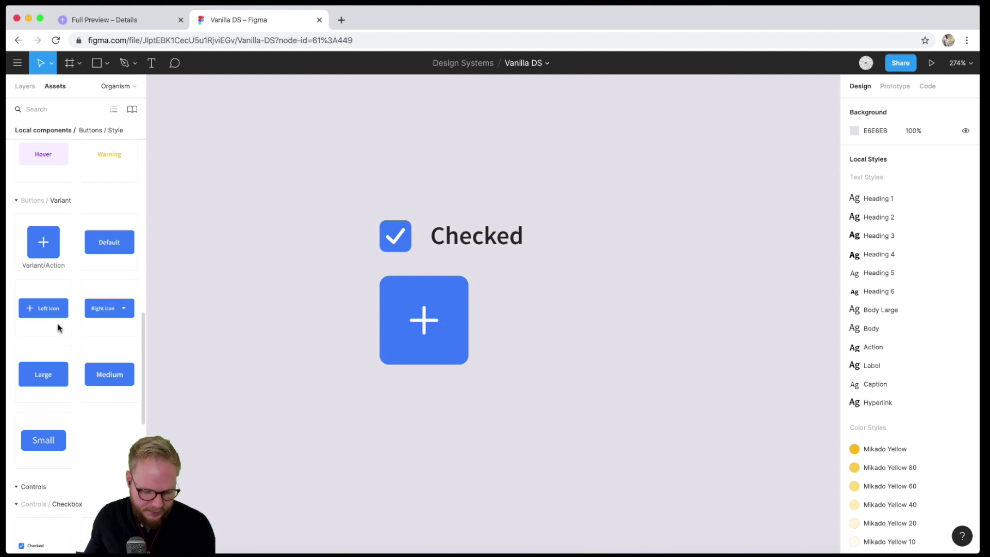
left_click_drag(355, 317, 517, 186)
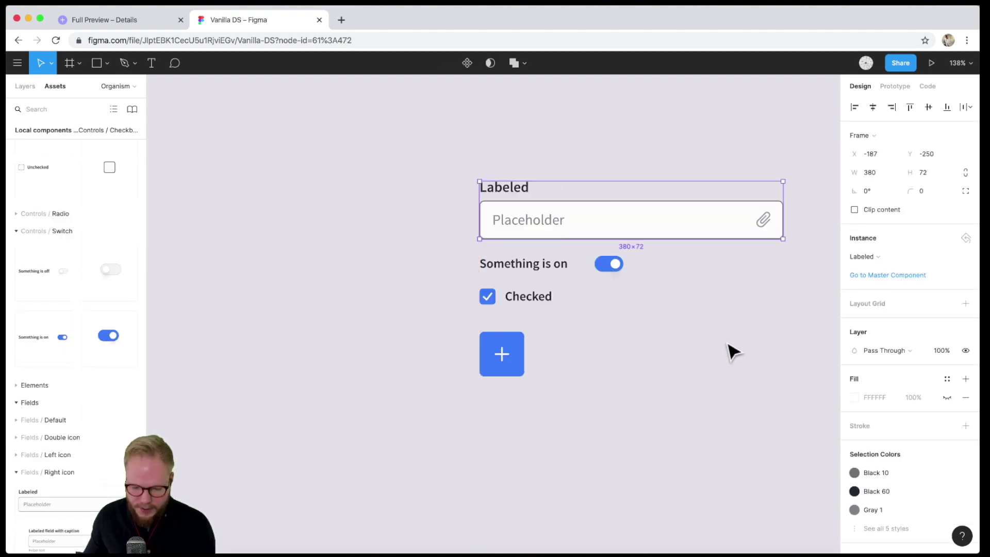
Step: Arrange the form: checkbox right of the switch, plus button up under the switch row
scroll(731, 351, "down", 3)
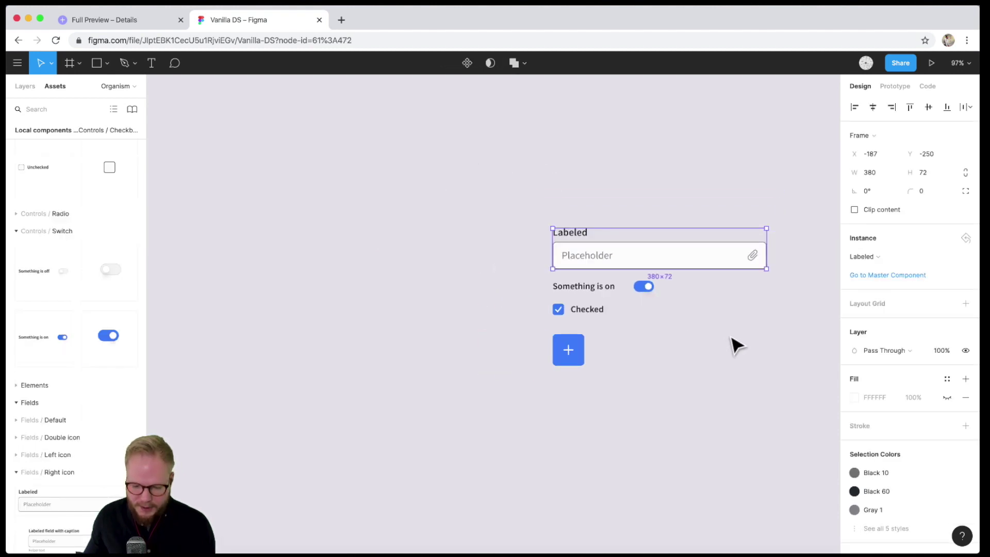
scroll(732, 350, "up", 1)
left_click(562, 304)
left_click_drag(562, 304, 759, 281)
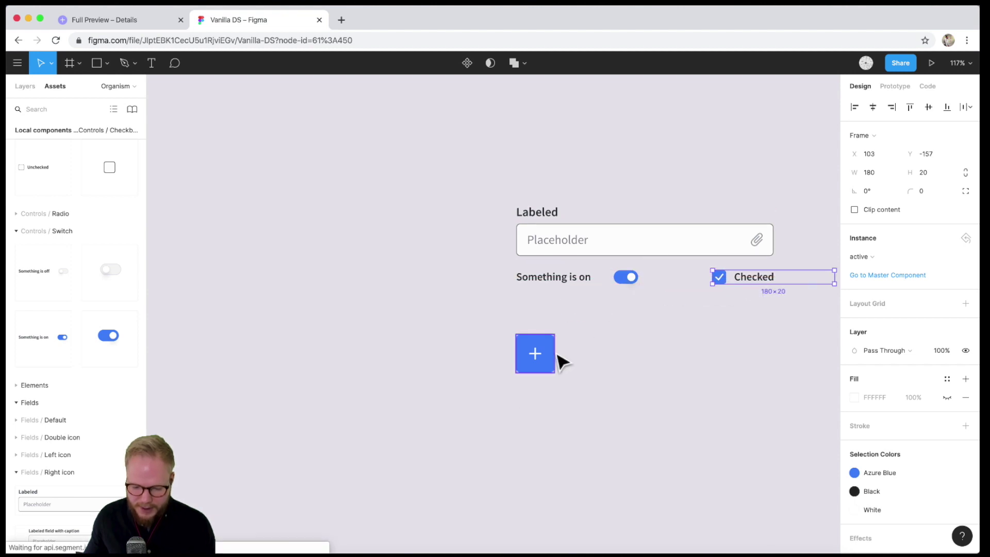
left_click_drag(549, 359, 550, 335)
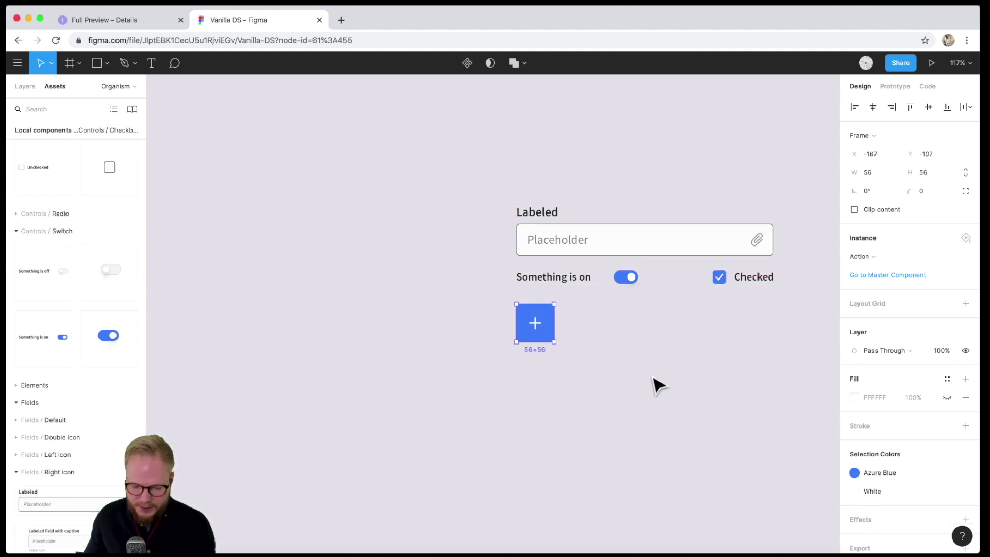
scroll(818, 394, "down", 5)
scroll(818, 393, "up", 3)
scroll(692, 439, "down", 3)
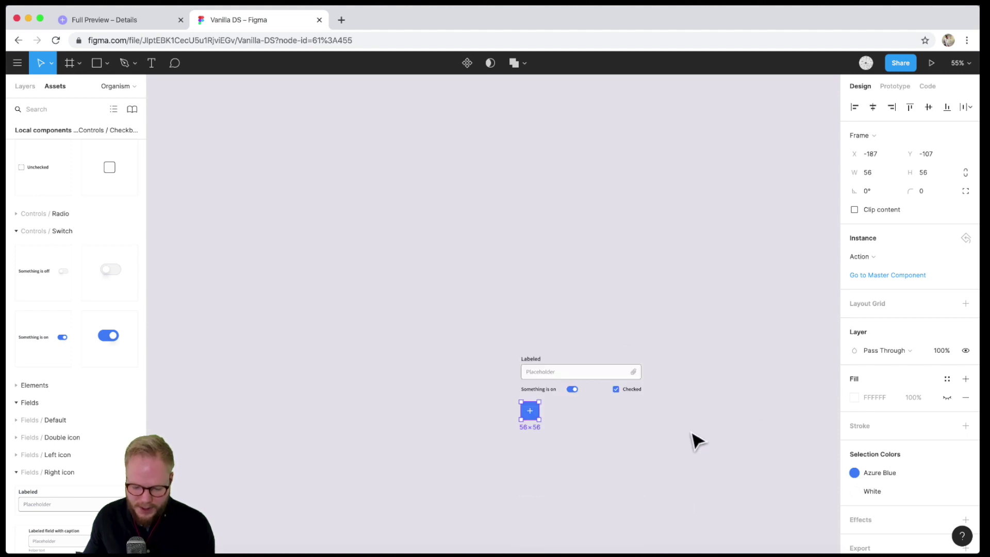
left_click(691, 438)
scroll(691, 439, "up", 3)
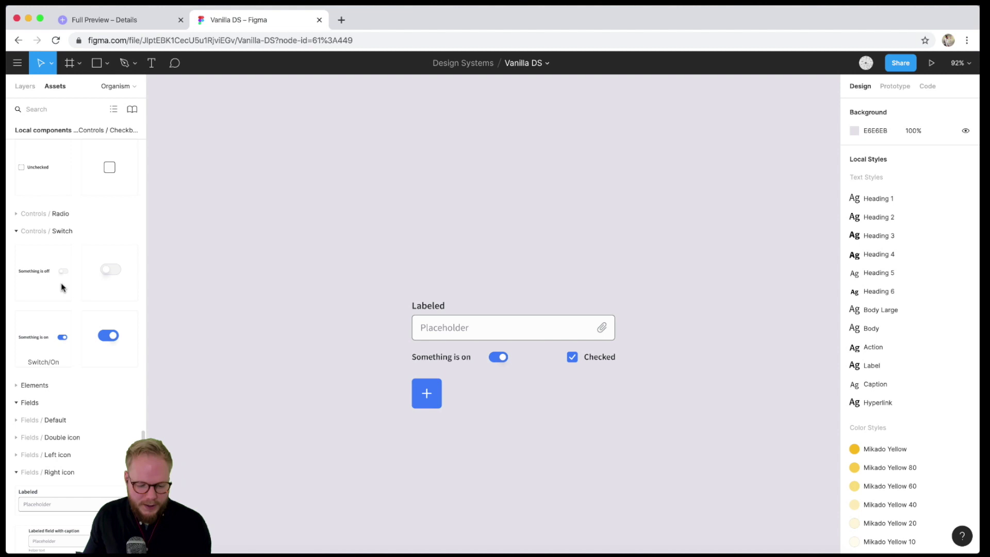
scroll(67, 320, "down", 5)
scroll(69, 338, "up", 10)
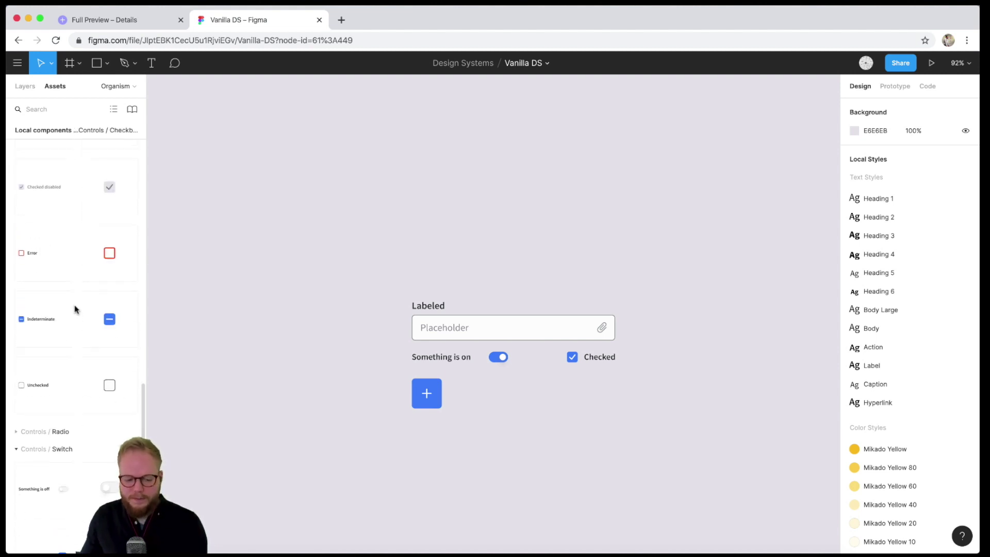
scroll(187, 186, "up", 1)
scroll(119, 201, "up", 2)
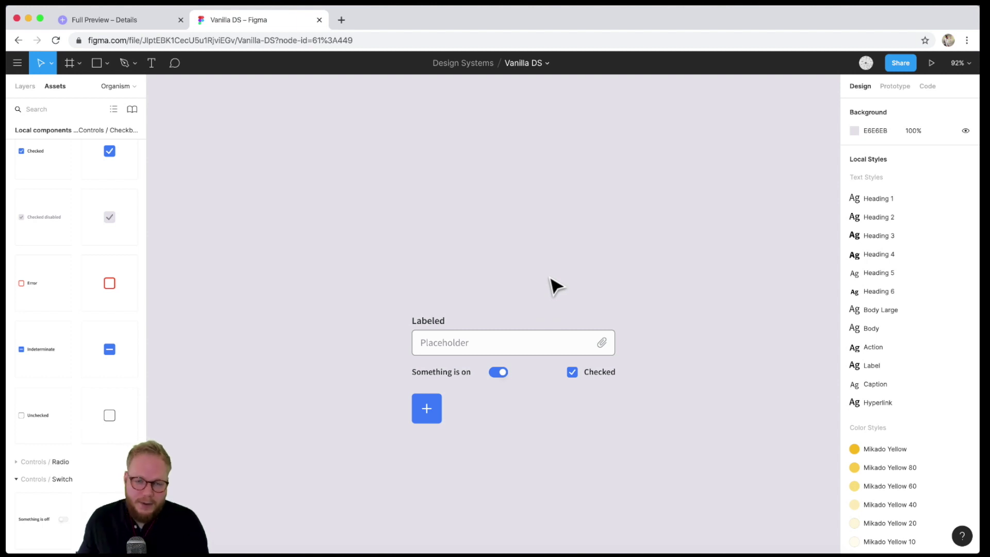
left_click(14, 84)
left_click(123, 26)
Step: Zoom the components-page embed in three times and pan to the sign-in and create-account form layouts
scroll(714, 189, "down", 15)
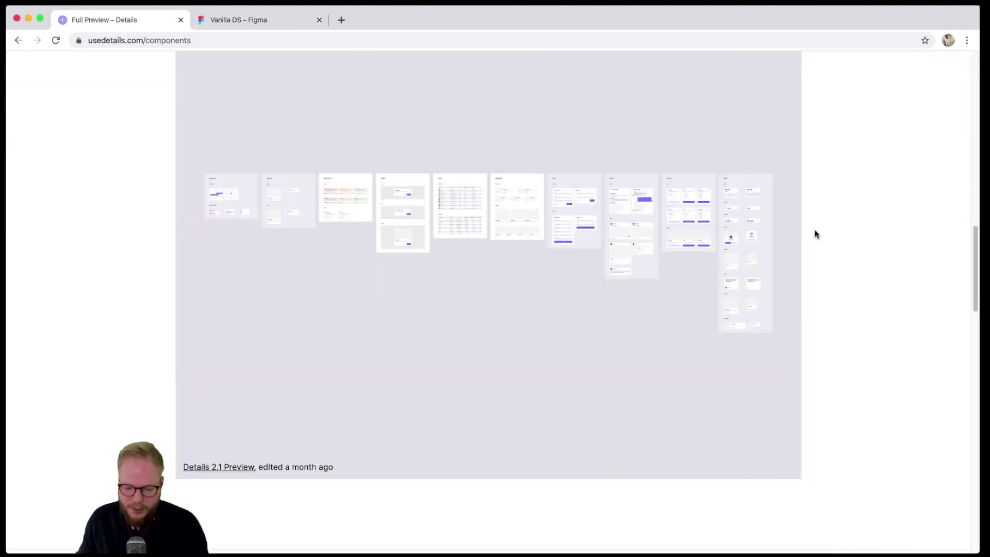
scroll(814, 233, "up", 4)
scroll(468, 318, "down", 2)
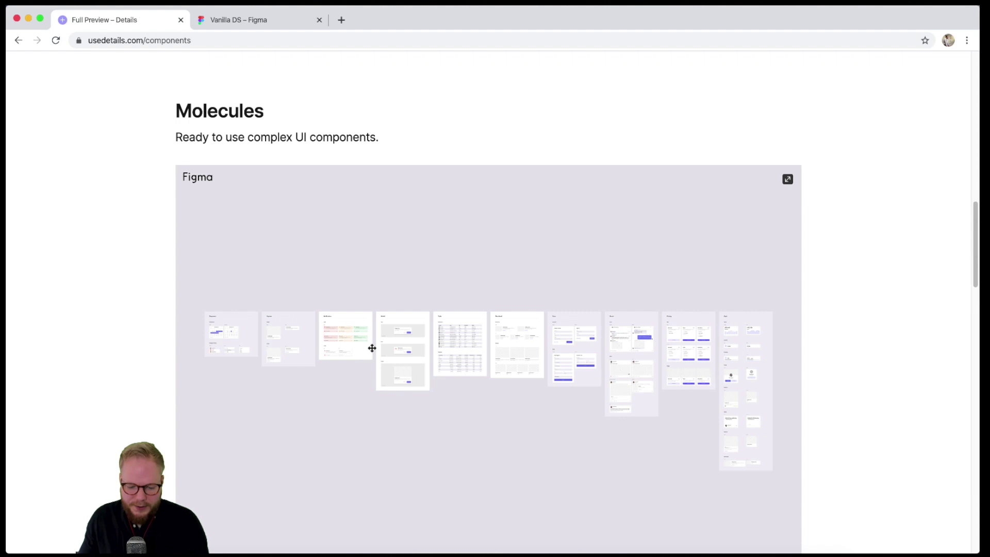
scroll(763, 407, "down", 2)
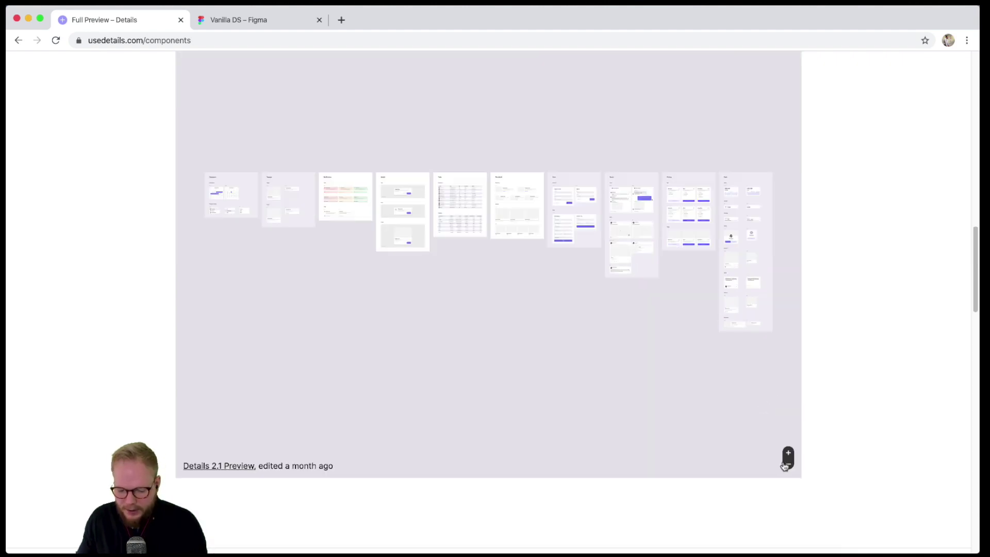
left_click(787, 453)
left_click(788, 453)
left_click(787, 453)
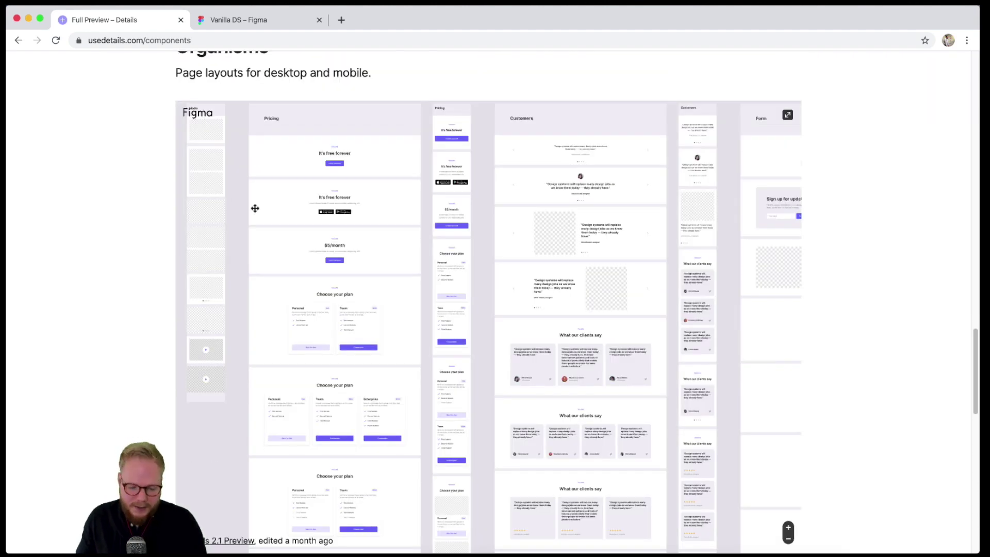
scroll(254, 208, "right", 4)
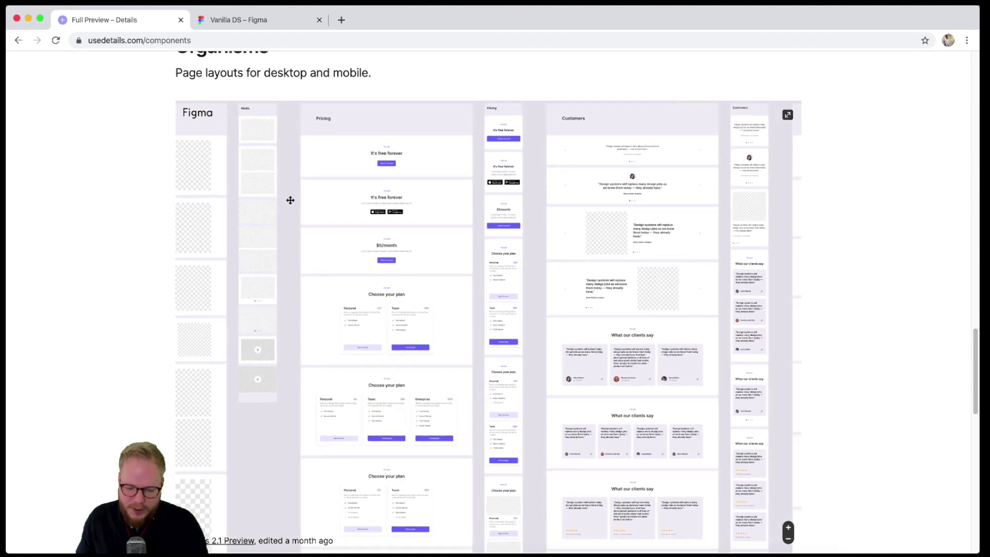
scroll(563, 257, "right", 5)
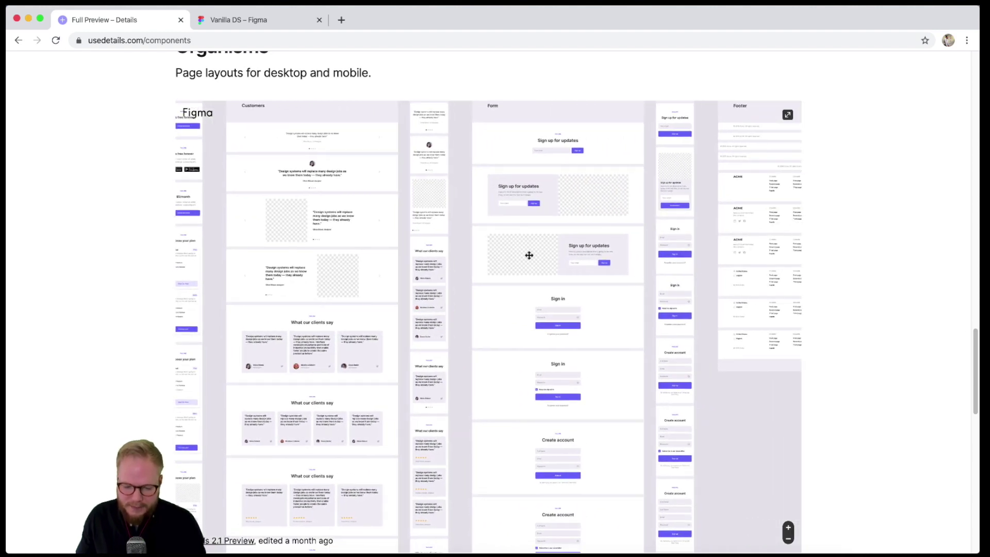
scroll(788, 239, "down", 10)
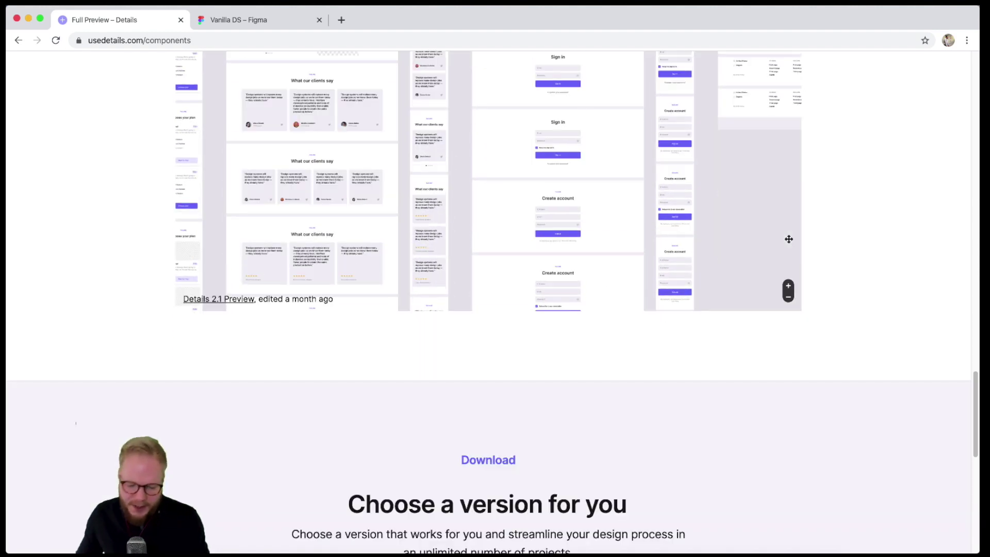
scroll(817, 267, "up", 4)
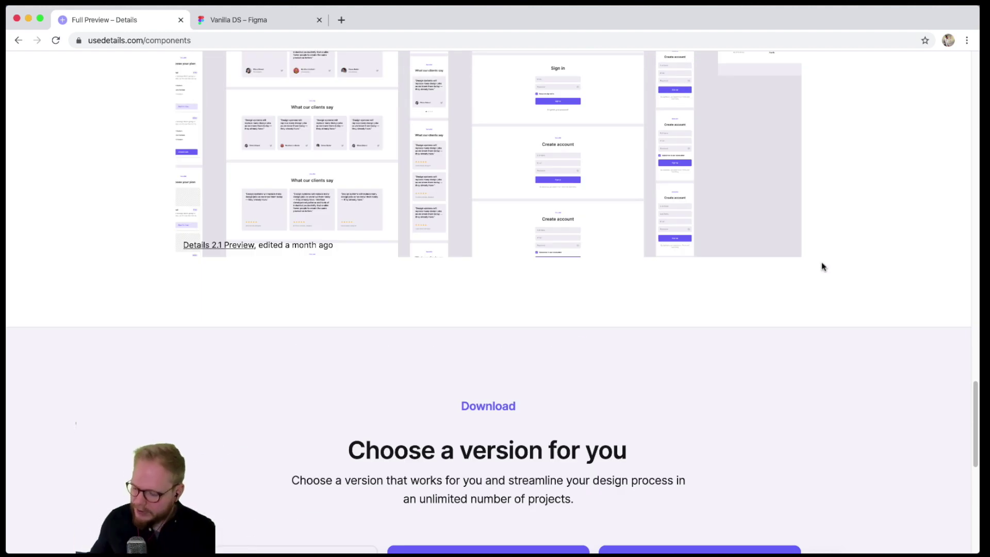
scroll(757, 228, "up", 3)
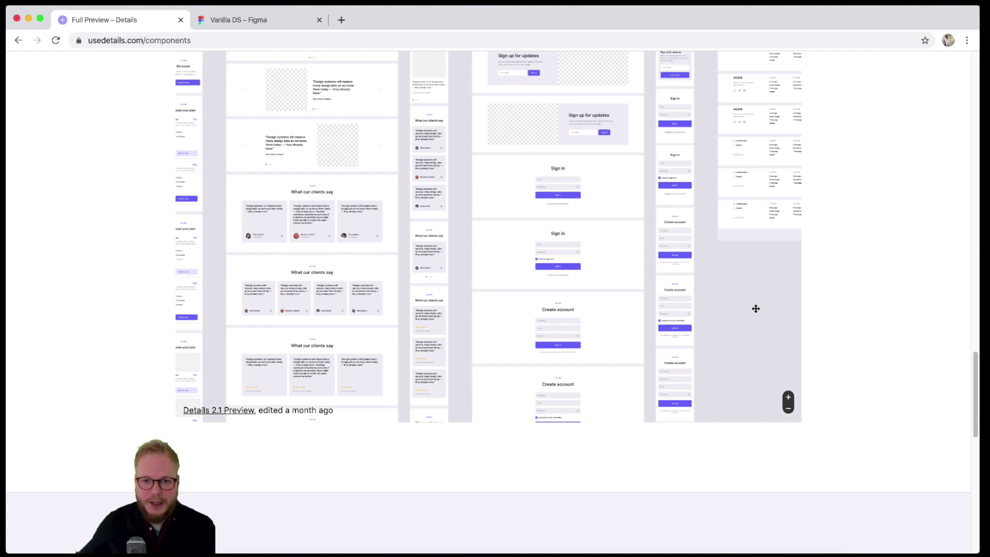
scroll(722, 335, "down", 5)
Step: Go back in Chrome to the usedetails.com home page introducing the Details design system
key("super+Left")
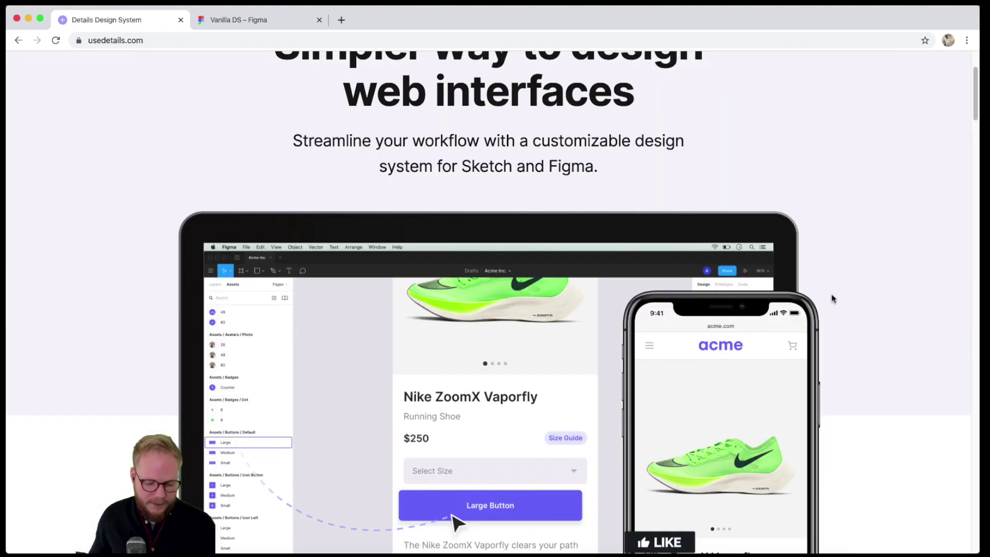